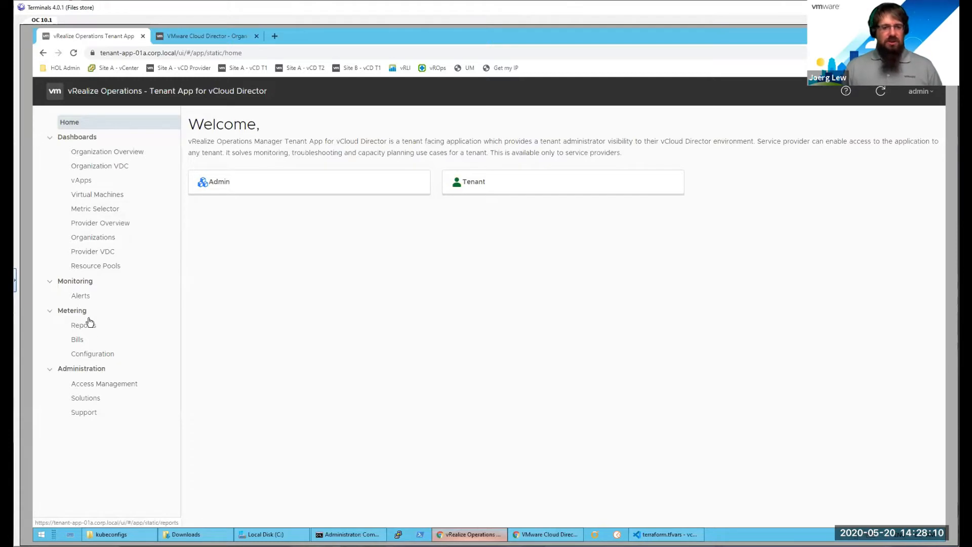
Step: Open the metering configuration, check the storage pricing settings, and show the list of pricing policies
left_click(85, 355)
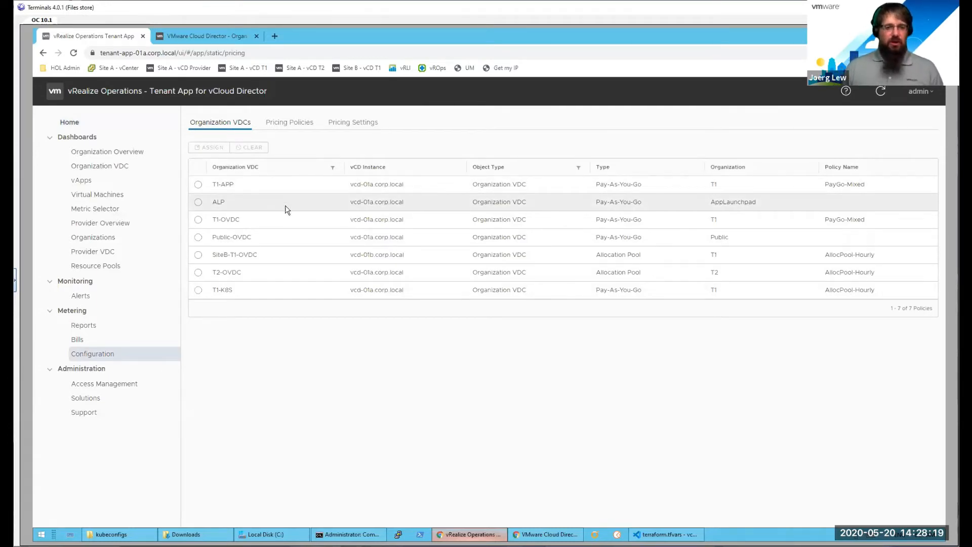
left_click(294, 124)
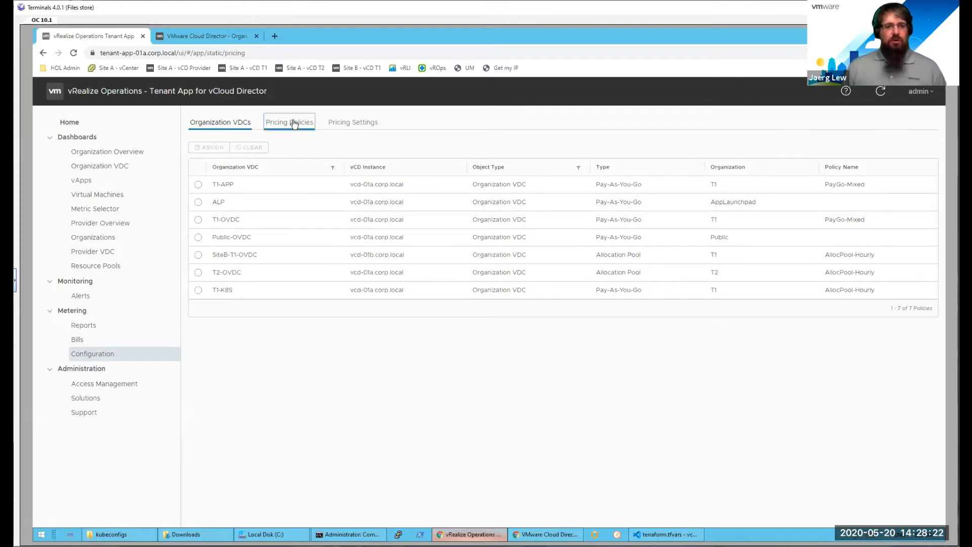
left_click(335, 129)
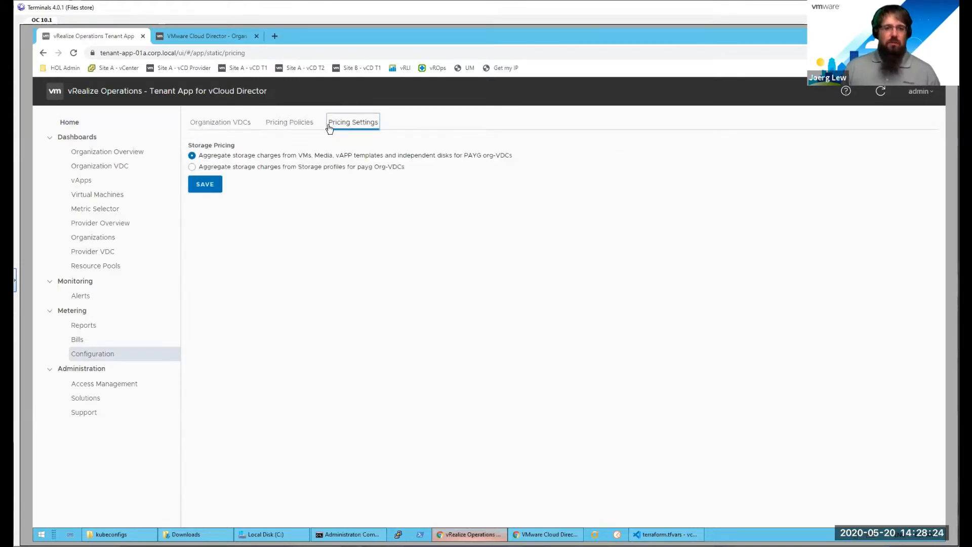
left_click(289, 126)
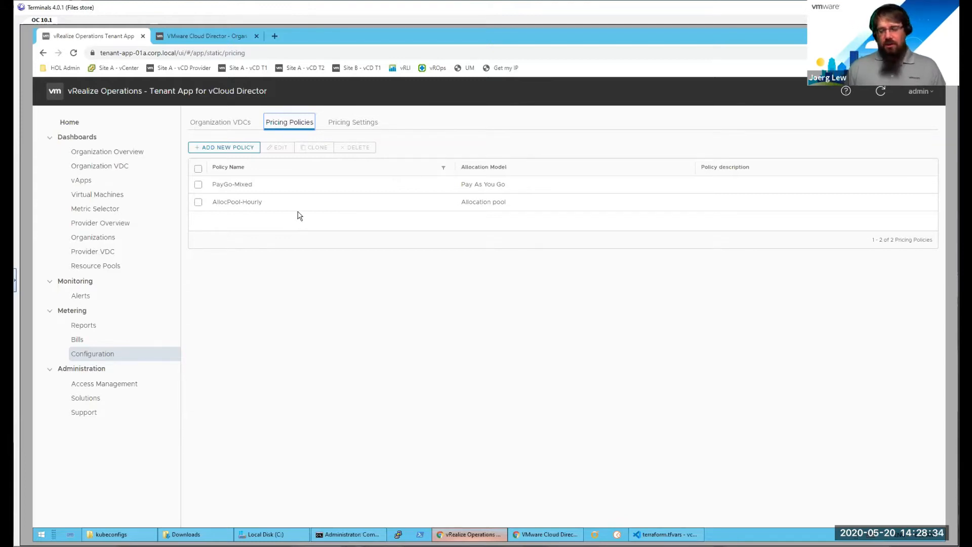
Step: Start a new pricing policy named demo and keep Pay As You Go as its policy type
left_click(229, 147)
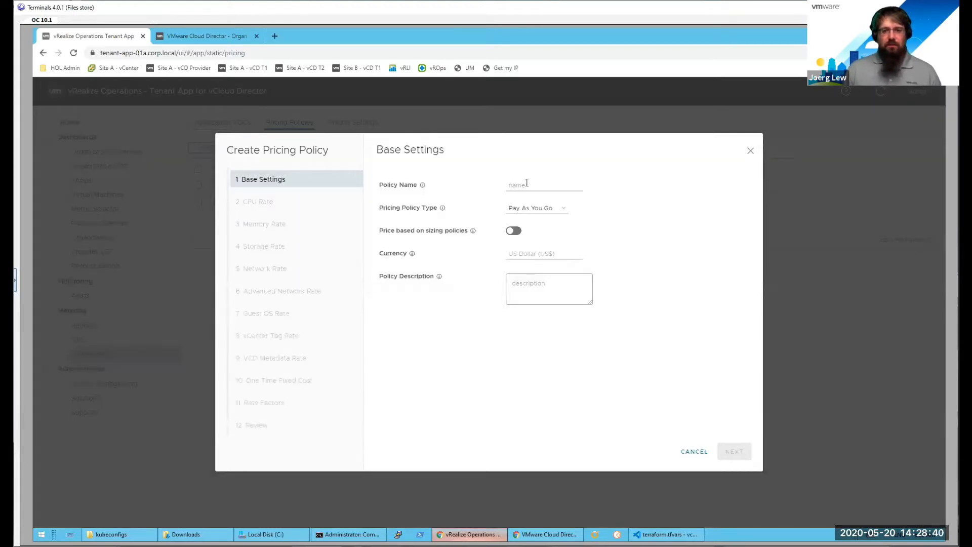
left_click(570, 183)
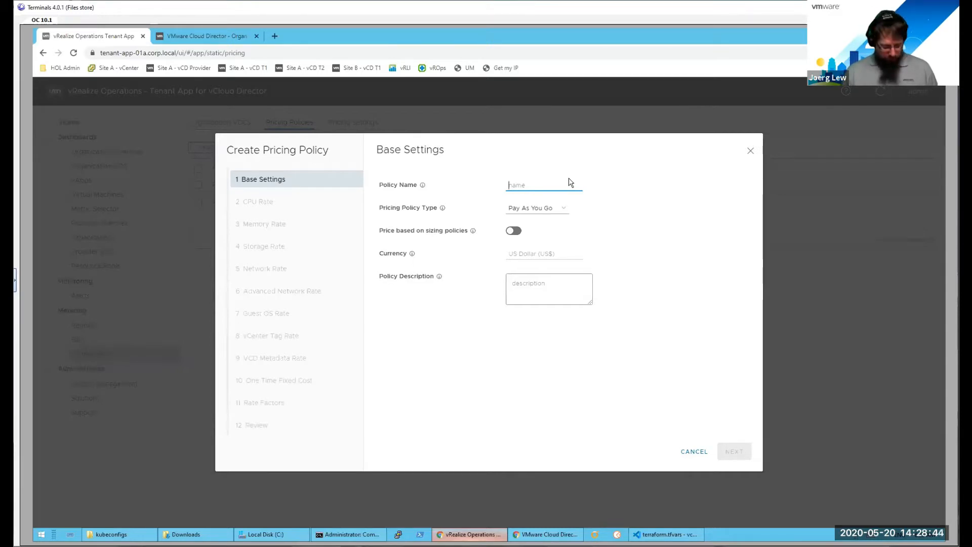
type("demo")
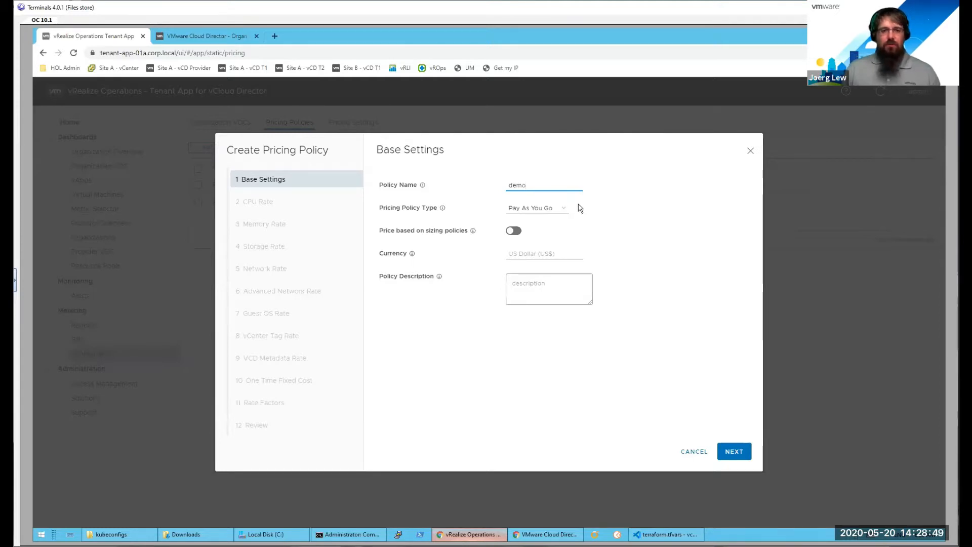
left_click(532, 216)
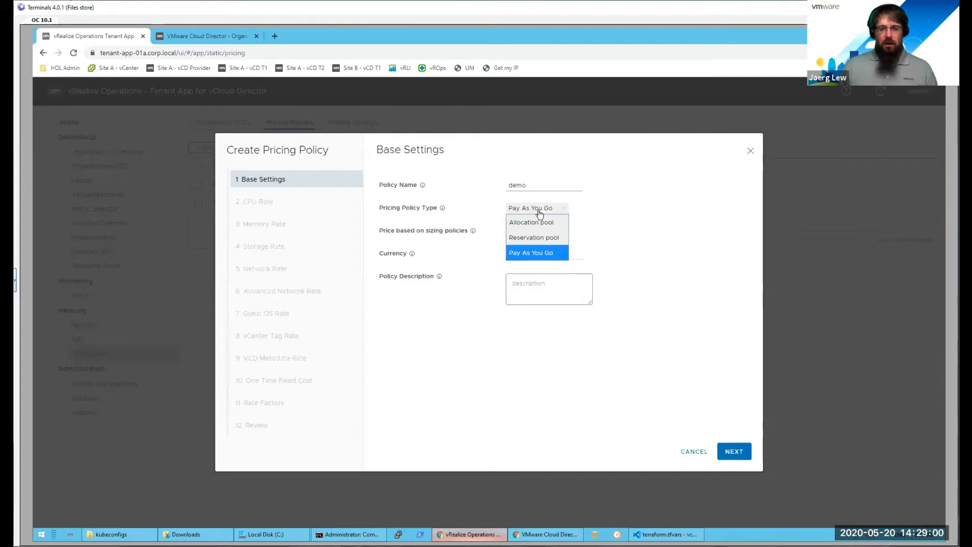
left_click(535, 212)
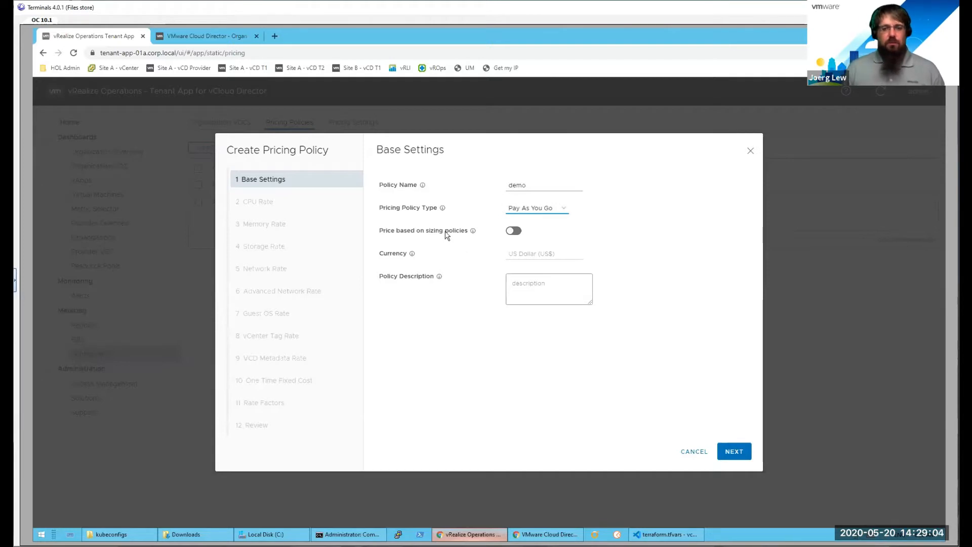
Step: Try pricing the policy by sizing policies, review the sizing policy names on offer, and switch sizing-based pricing back off
left_click(514, 232)
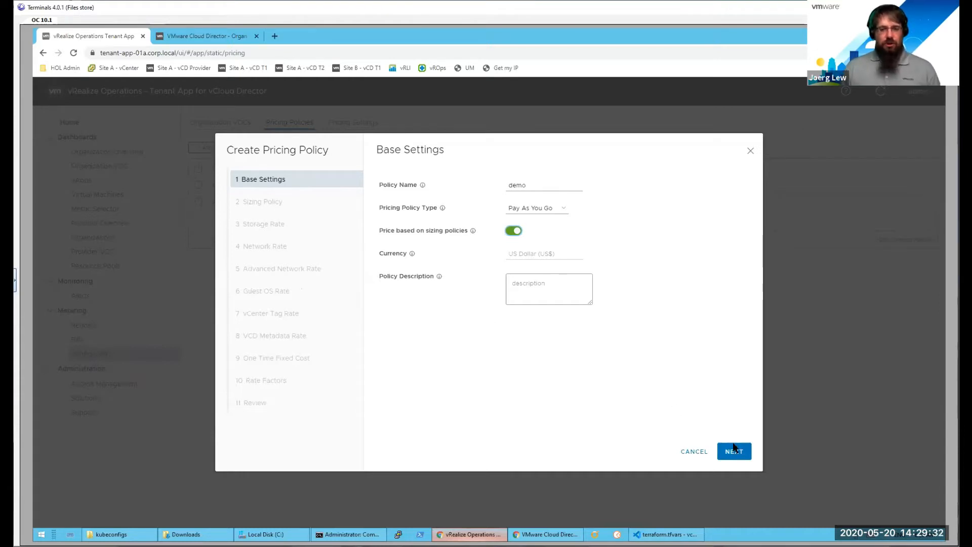
left_click(737, 457)
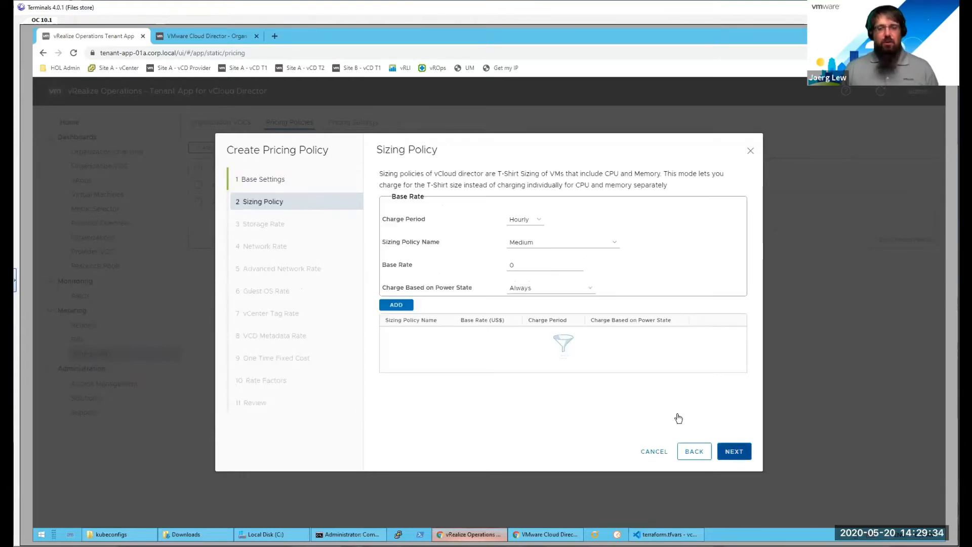
left_click(556, 242)
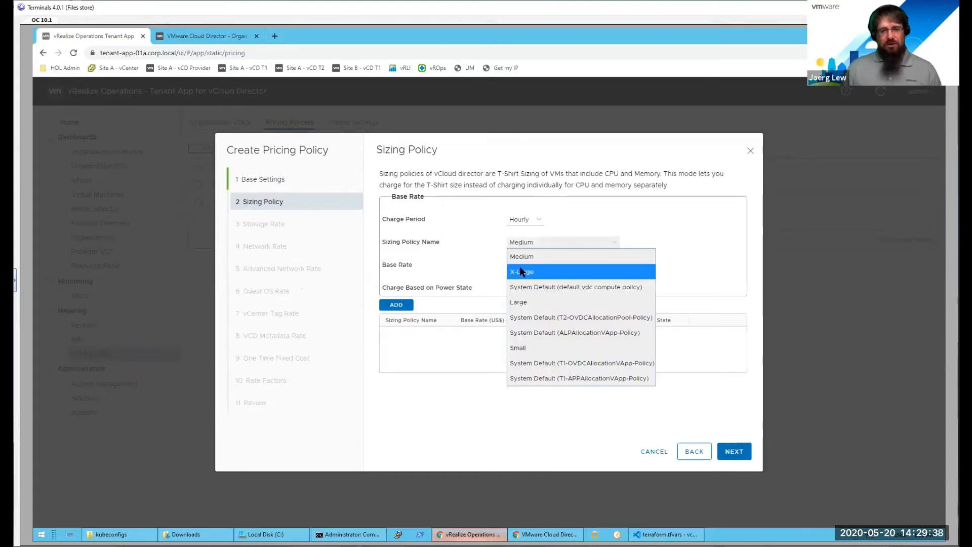
left_click(673, 426)
left_click(653, 405)
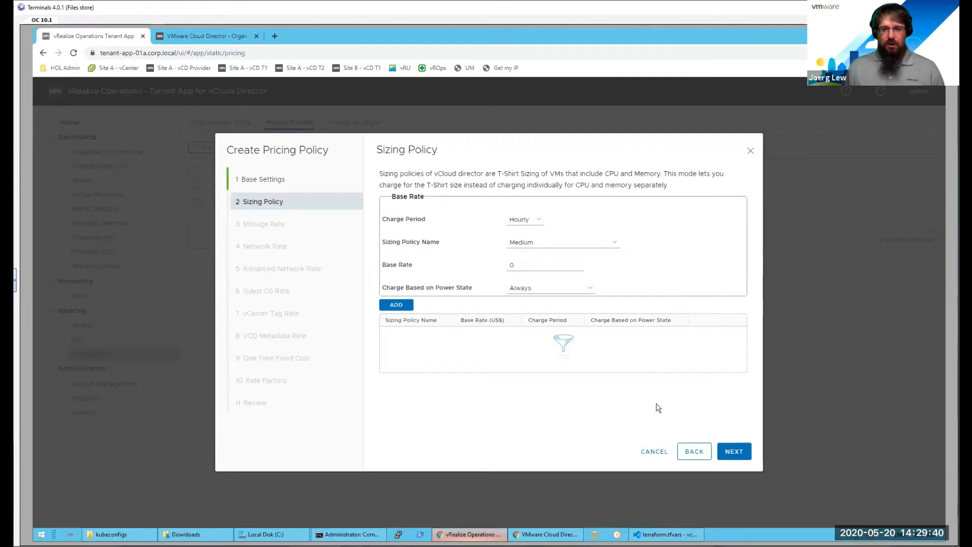
left_click(692, 451)
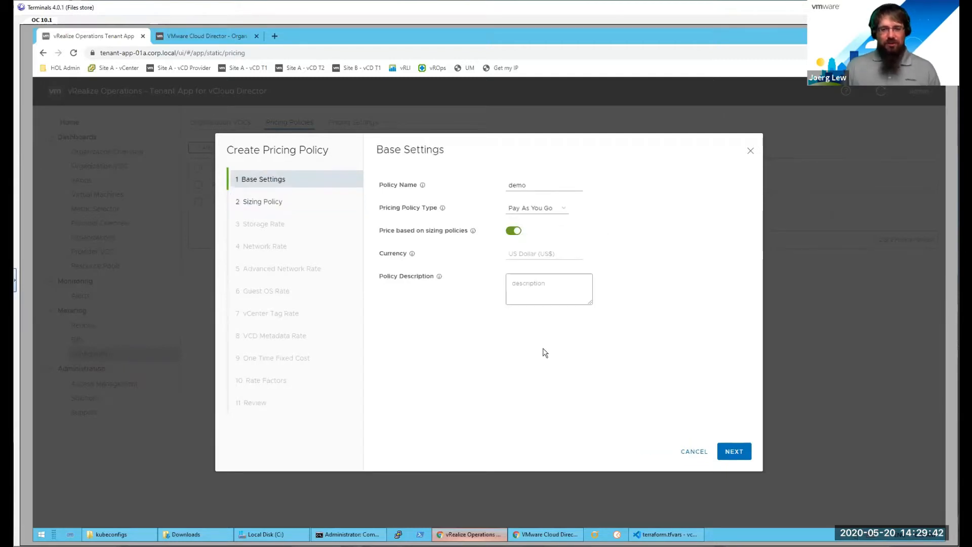
left_click(513, 231)
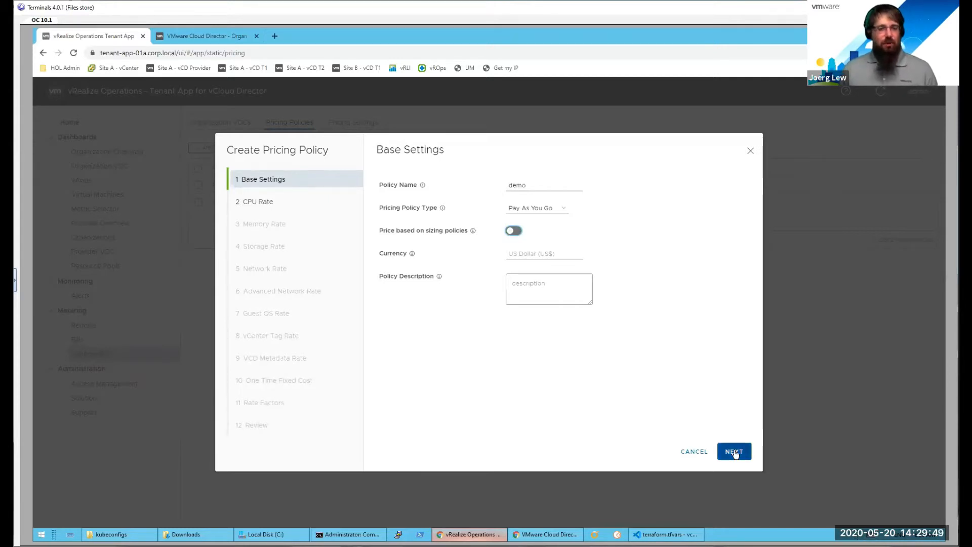
Step: Proceed to the CPU rate and examine the vCPU count and CPU GHz bases plus the charge period and power state options
left_click(736, 453)
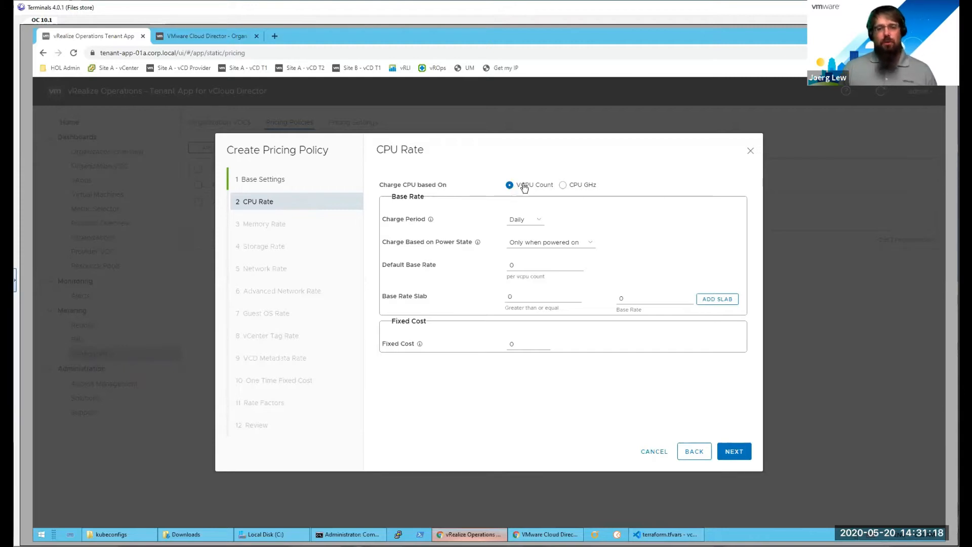
left_click(564, 186)
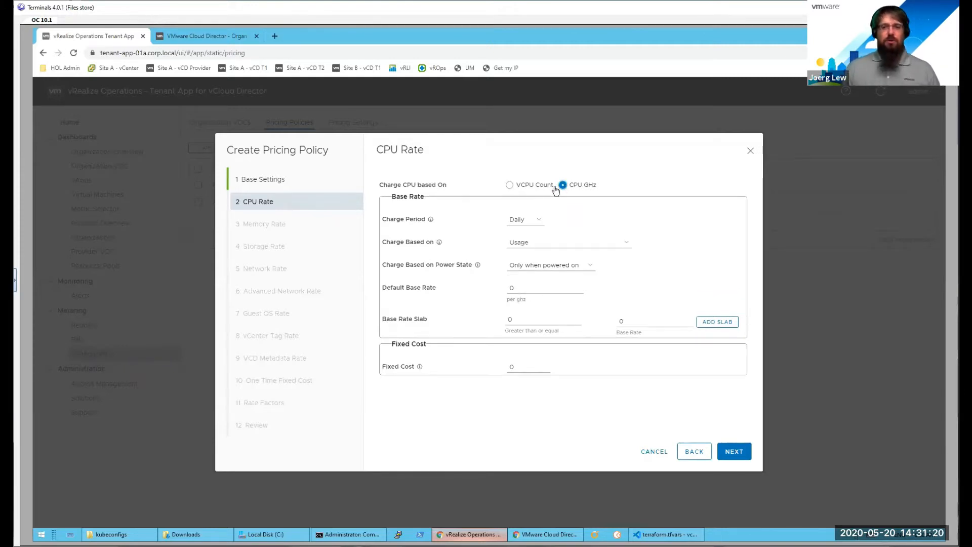
left_click(518, 188)
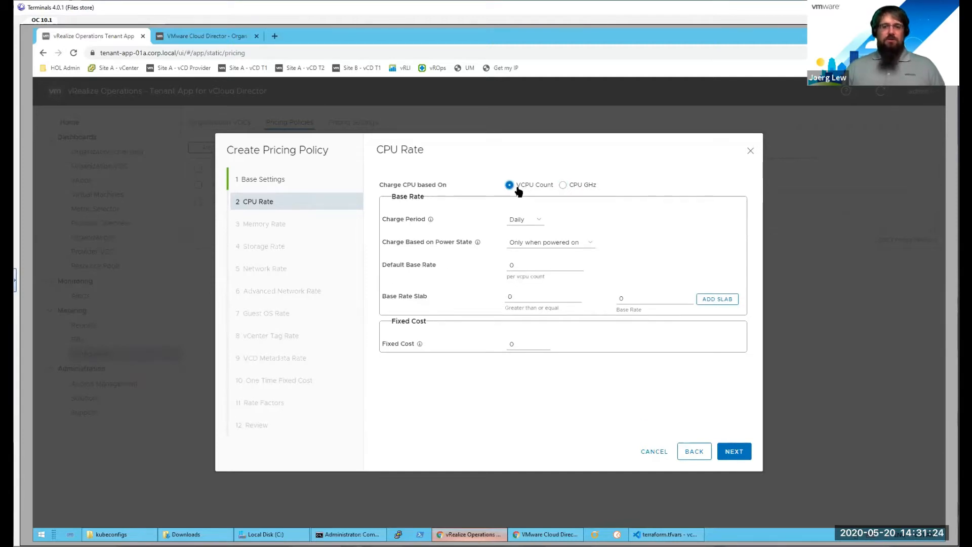
left_click(530, 224)
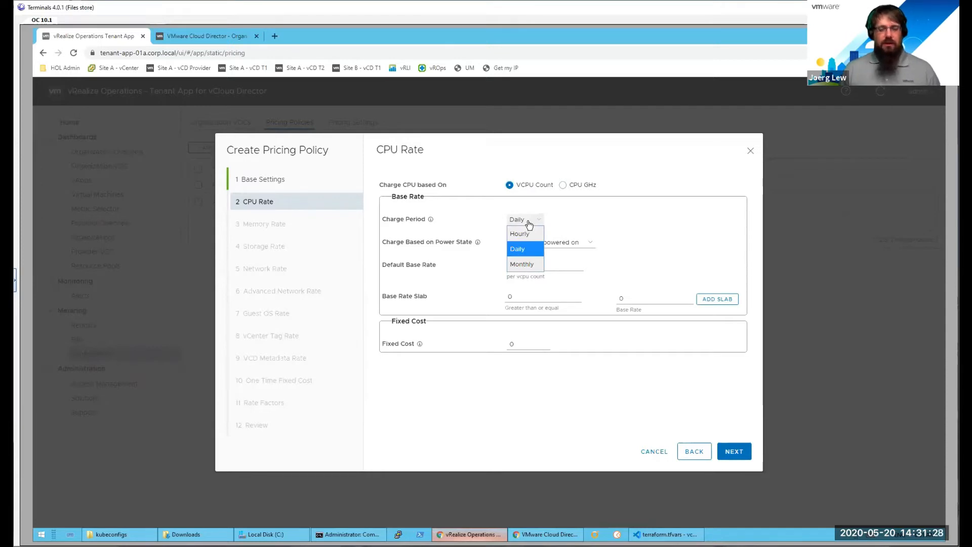
left_click(610, 220)
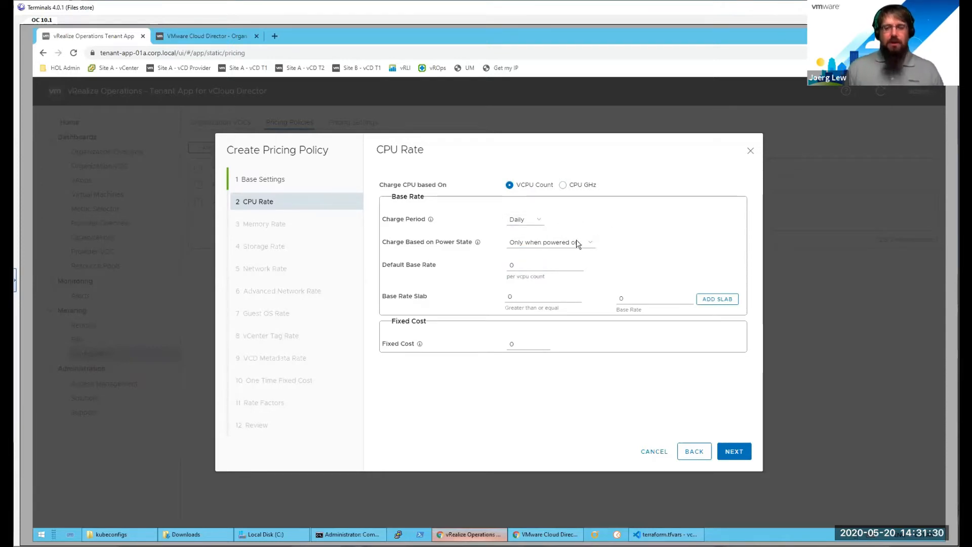
left_click(544, 248)
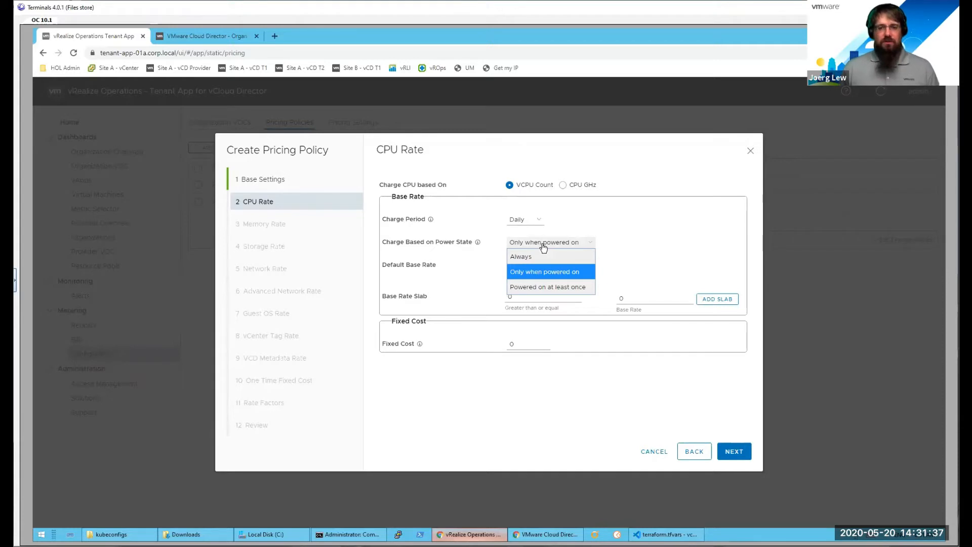
left_click(544, 247)
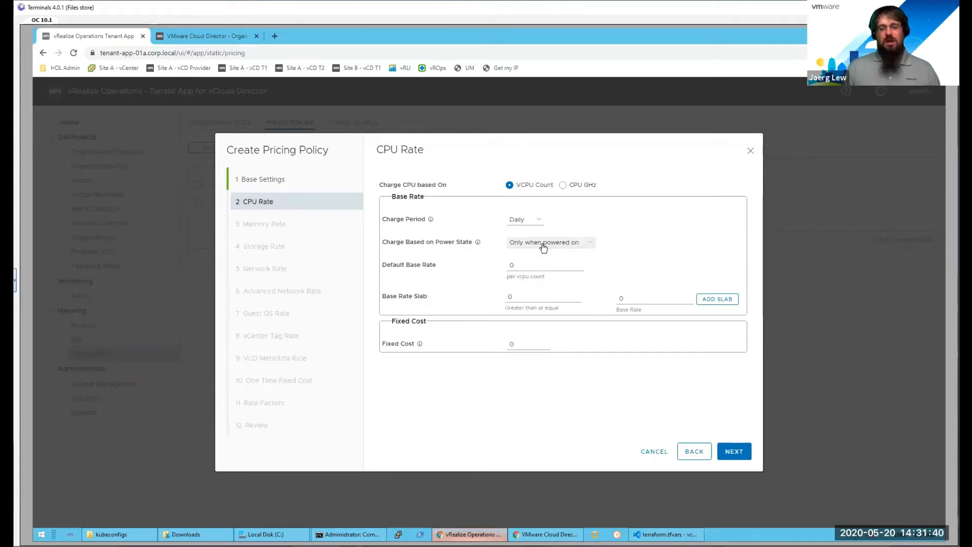
Step: Enter 8 as the CPU base rate slab threshold and set the default base rate to 1 per vCPU
left_click(527, 262)
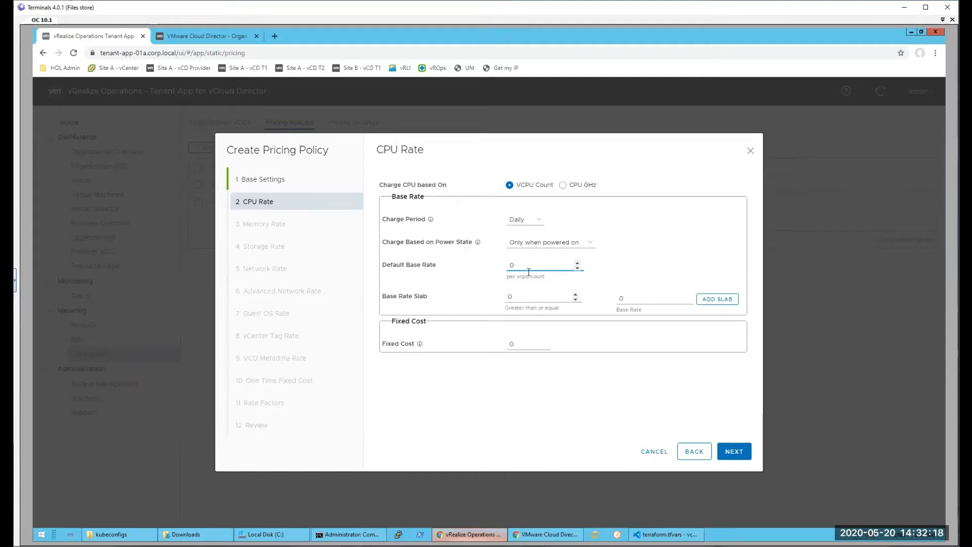
double_click(504, 265)
left_click(521, 298)
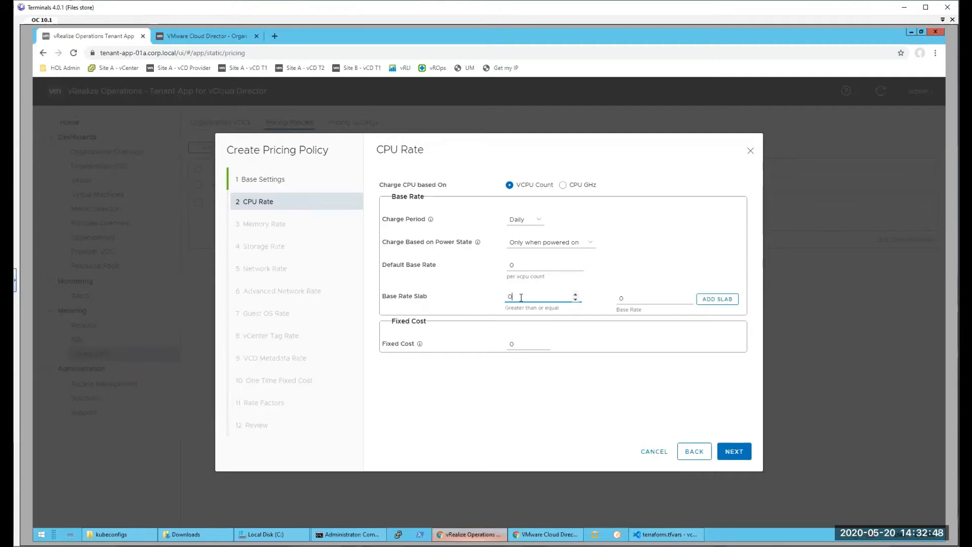
left_click_drag(521, 298, 497, 299)
type("8")
left_click(632, 299)
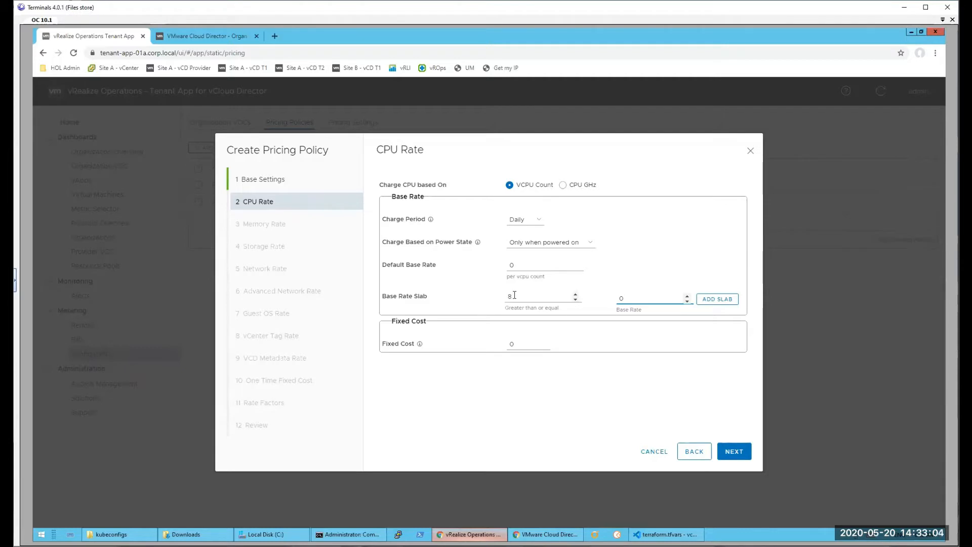
double_click(504, 269)
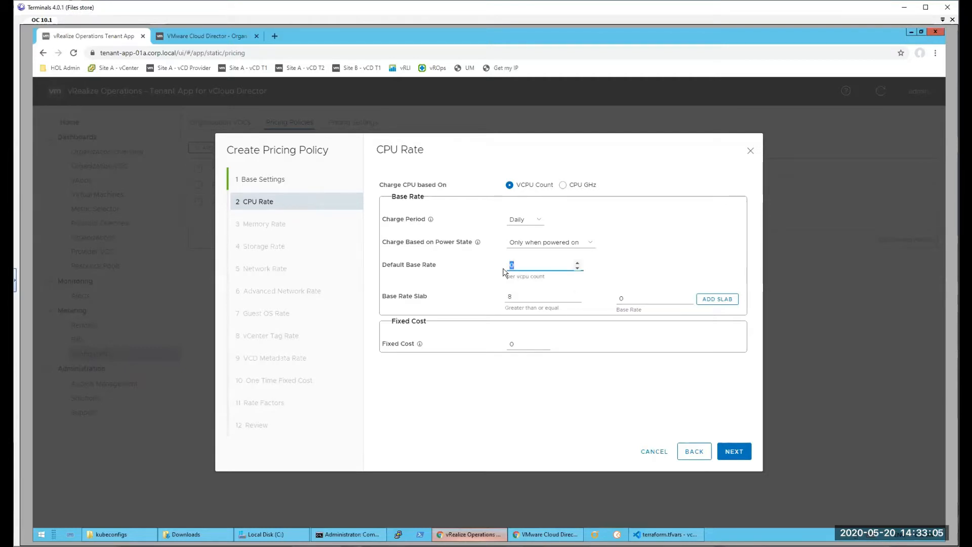
type("1")
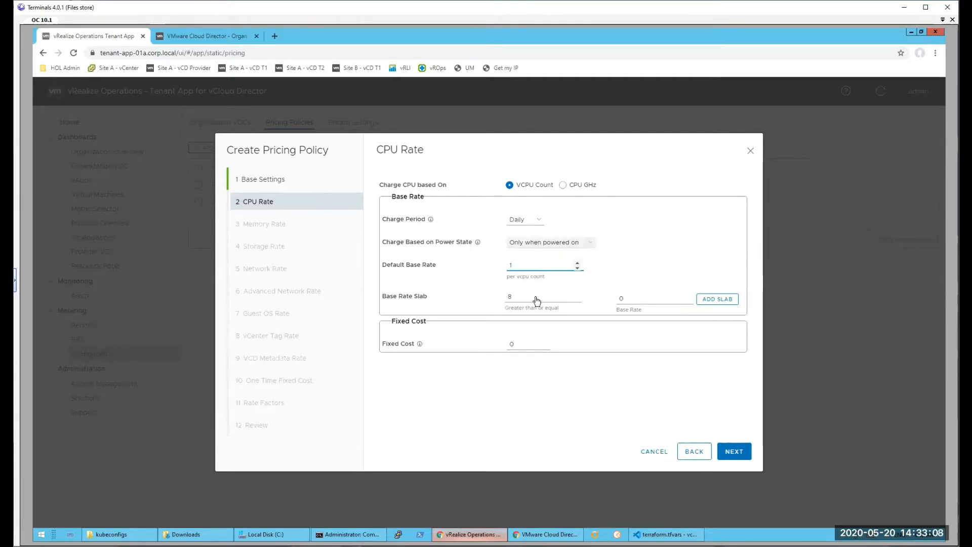
Step: Add a CPU base rate slab that applies a base rate of 2 from 9 vCPUs upward
left_click(525, 297)
double_click(506, 298)
type("8")
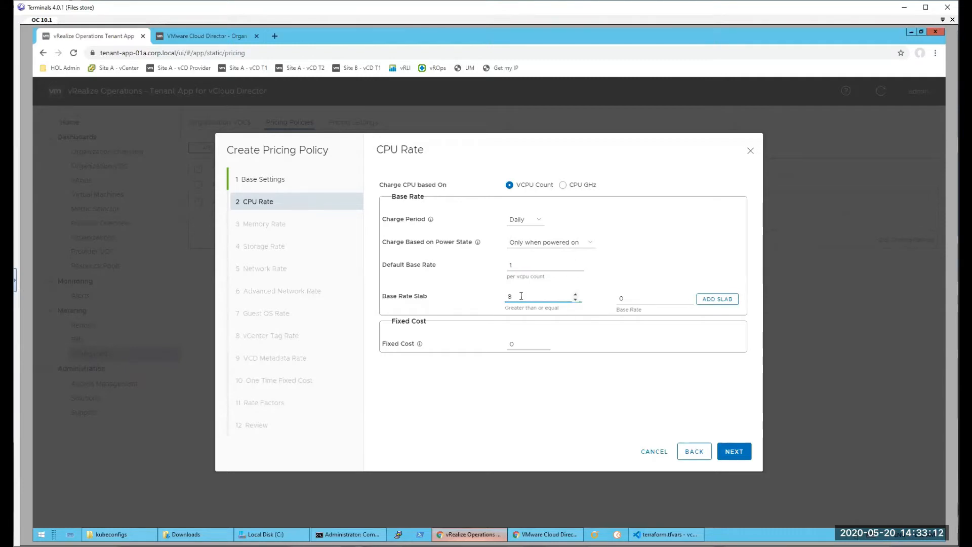
double_click(504, 298)
type("9")
double_click(634, 298)
type("2")
left_click(708, 299)
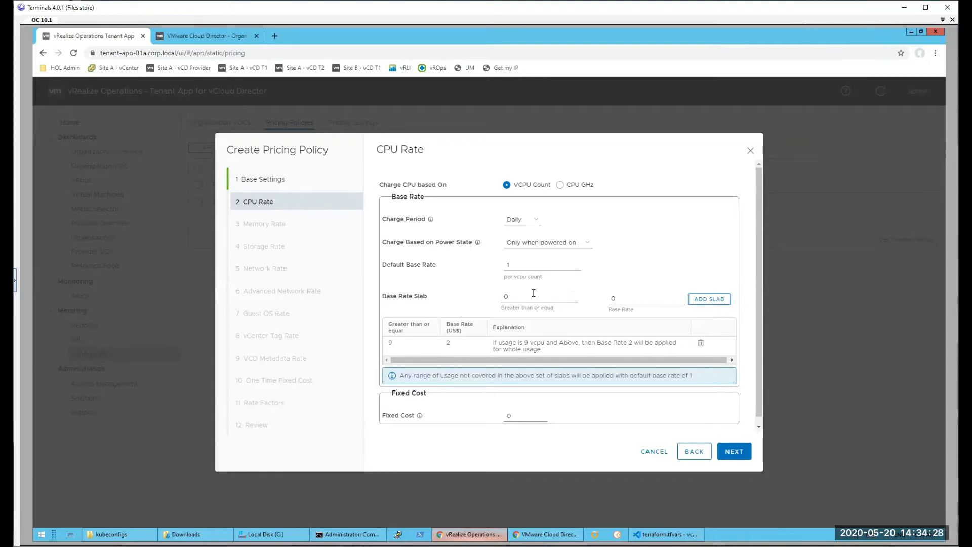
Step: Charge CPU by GHz and advance past the memory rate with its default values to the storage rate settings
left_click(561, 186)
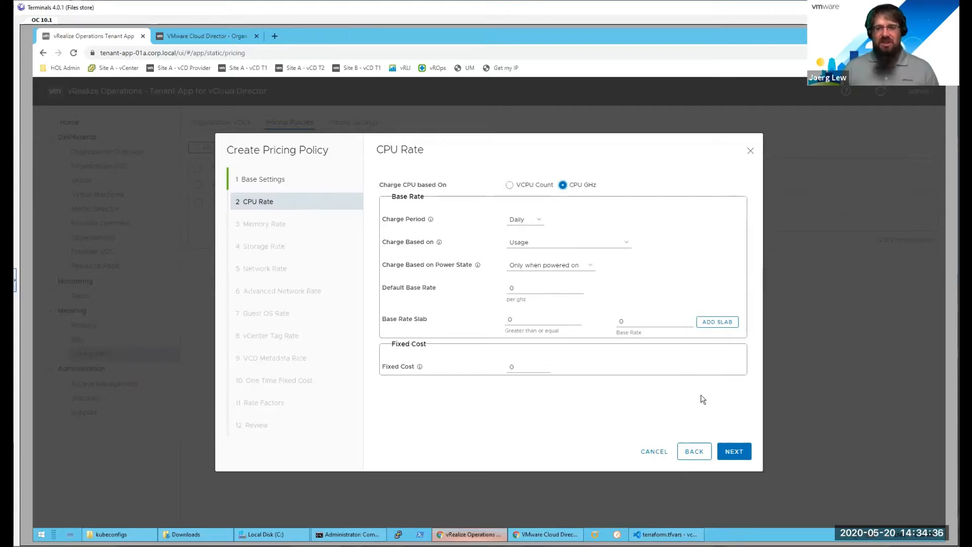
left_click(734, 451)
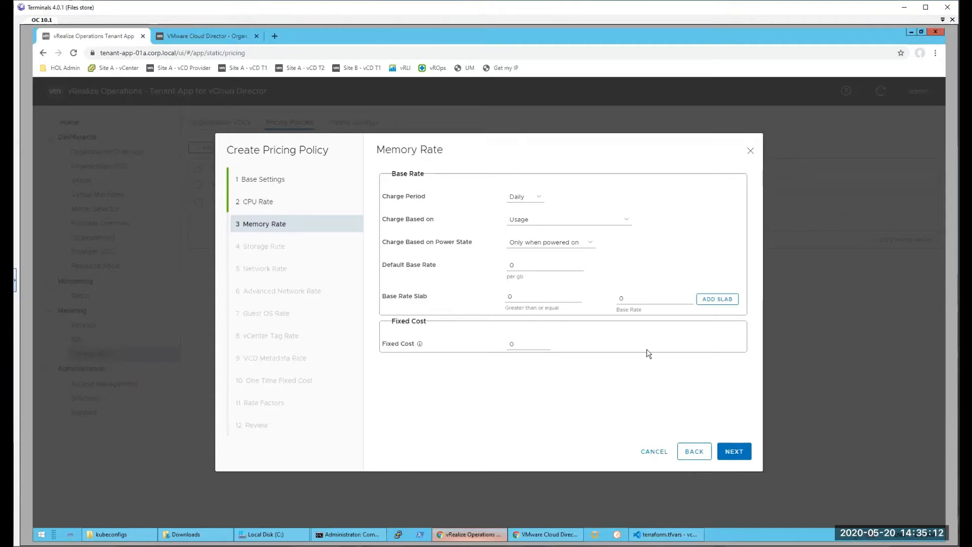
left_click(734, 452)
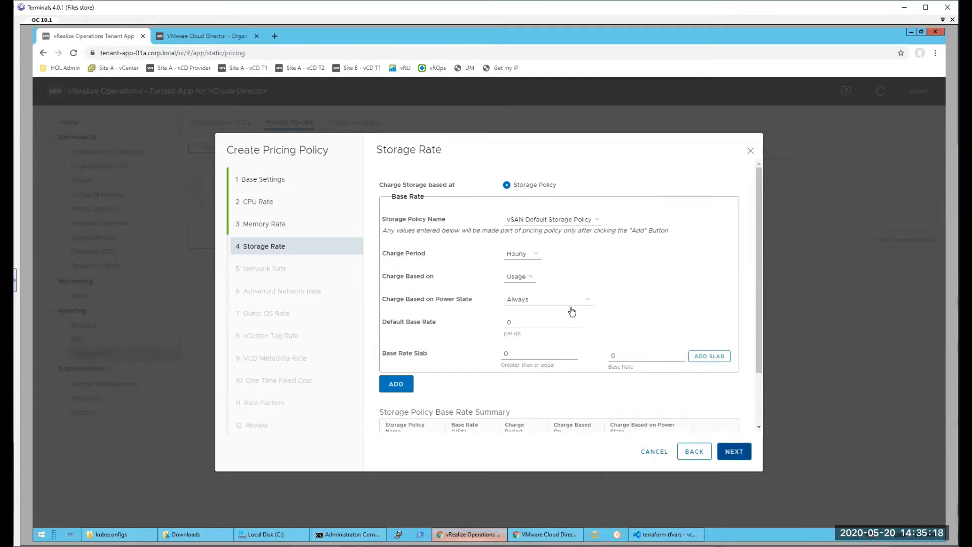
left_click(534, 349)
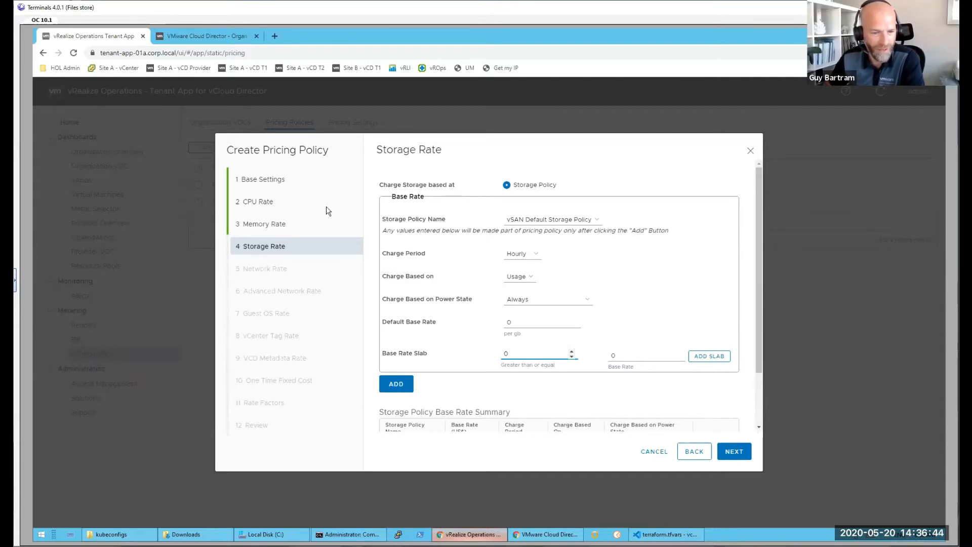
Step: Return to the base settings, change the pricing policy type to Allocation pool, and proceed to the CPU rate
left_click(337, 189)
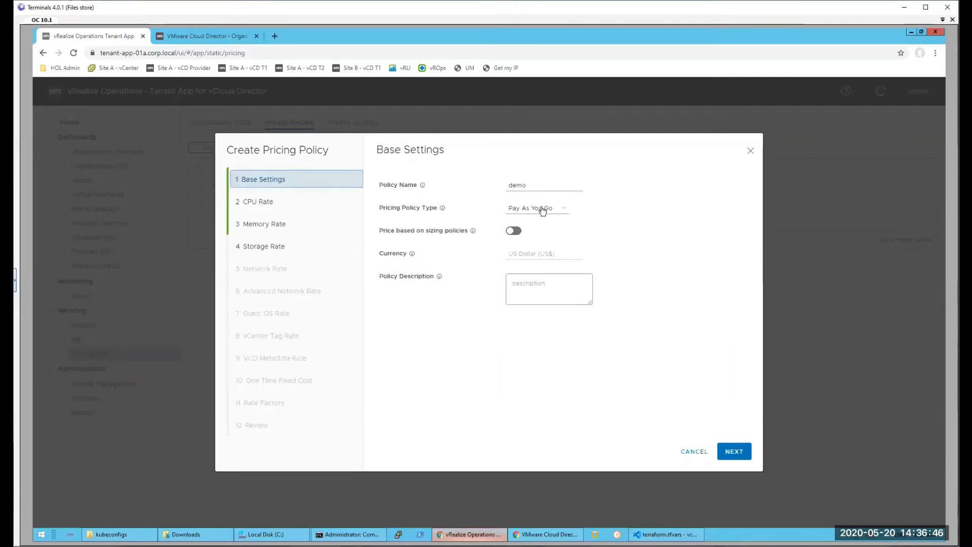
left_click(565, 213)
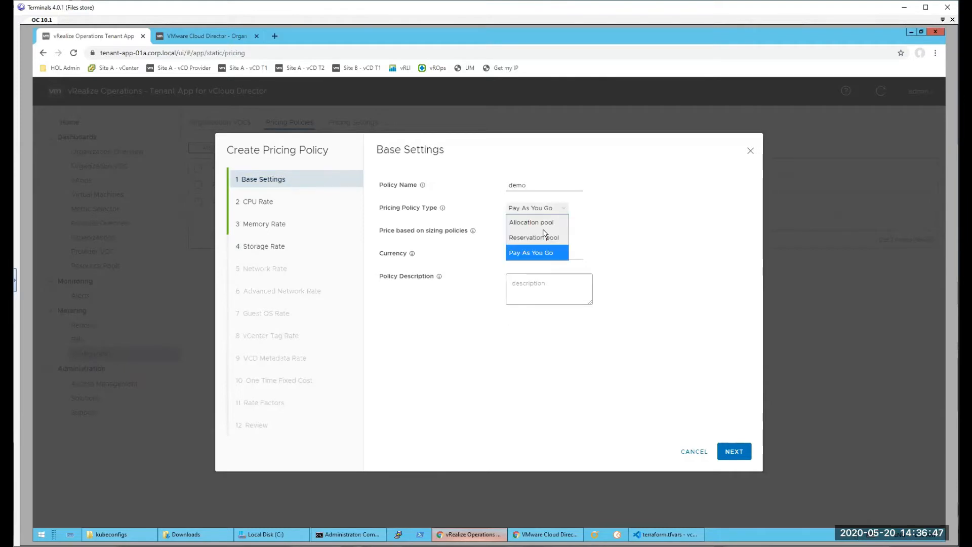
left_click(527, 228)
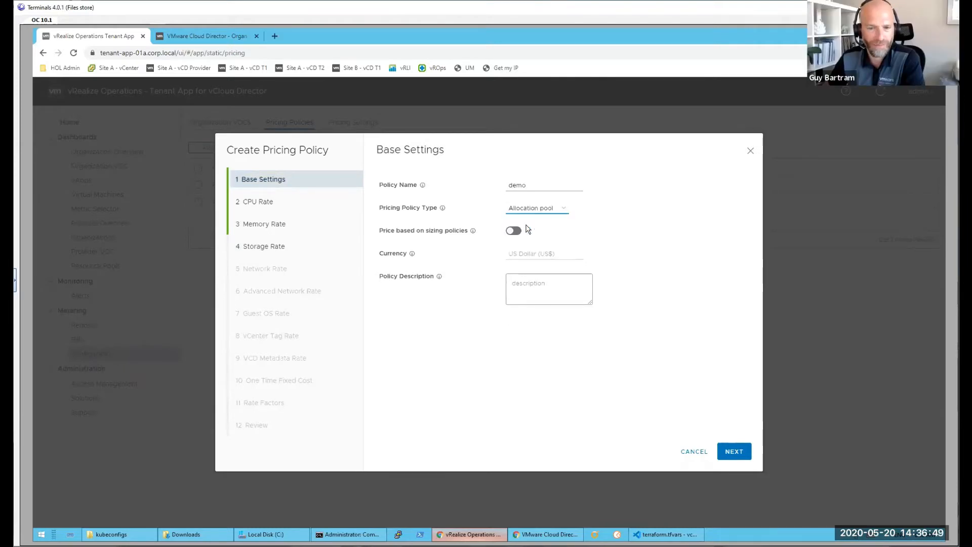
left_click(730, 453)
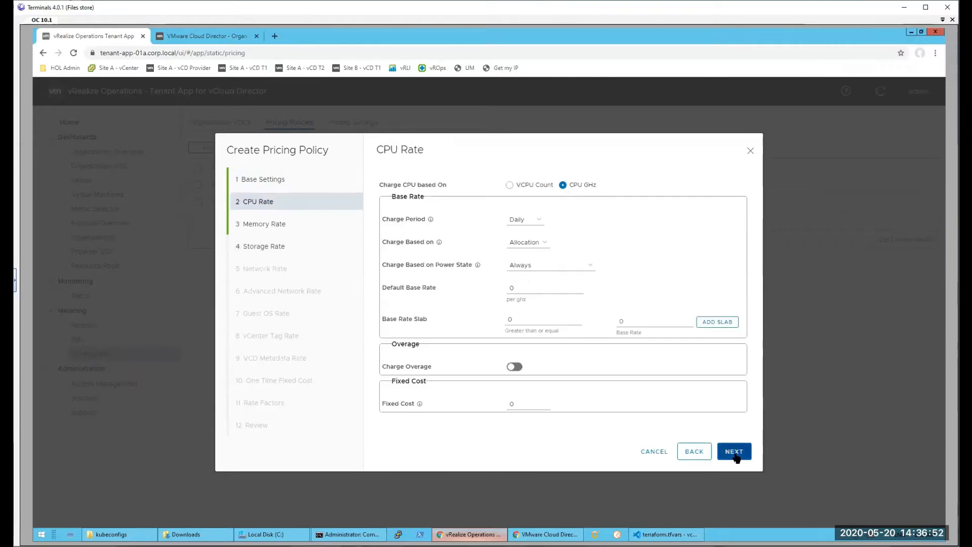
Step: Examine the charge basis options for the CPU rate and the overage rate setting, leaving overage charging off
left_click(542, 244)
left_click(537, 257)
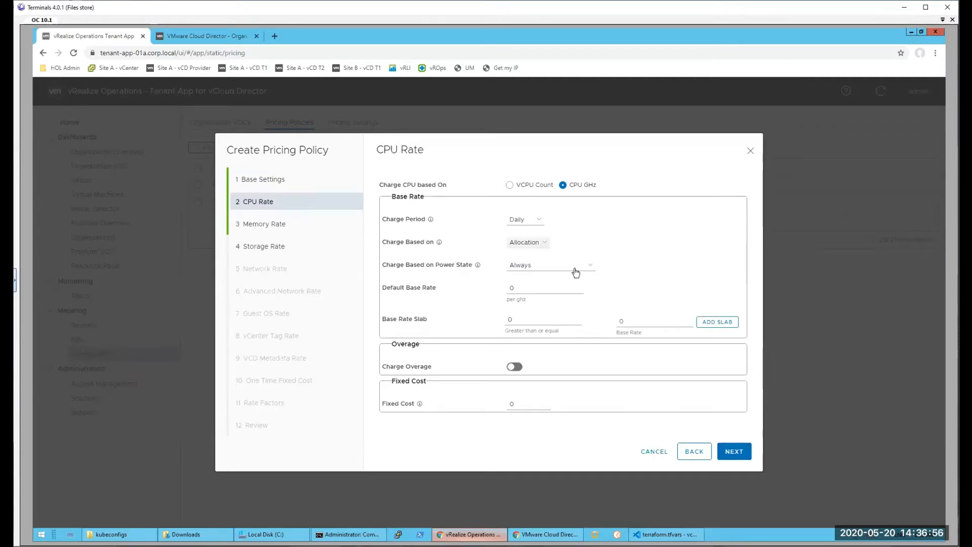
left_click(516, 367)
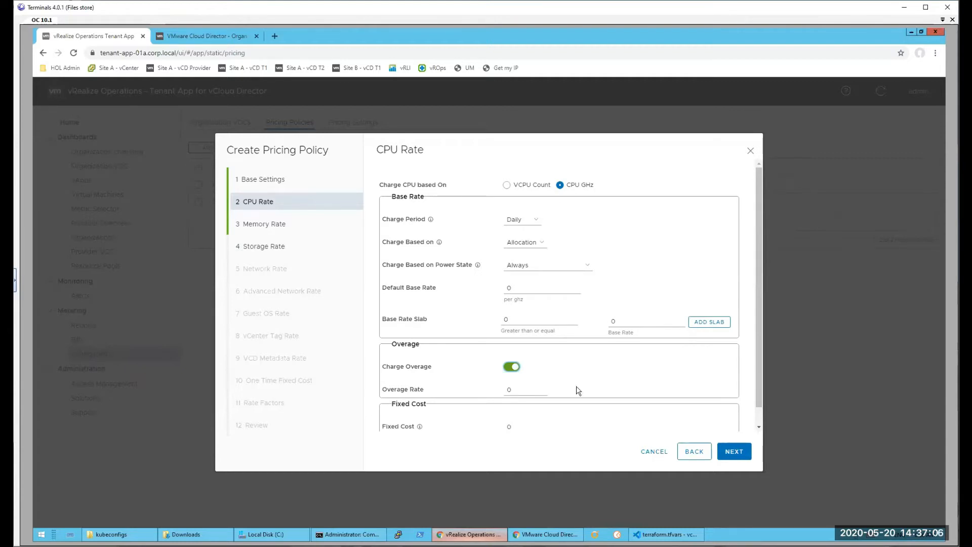
left_click(509, 366)
left_click(509, 367)
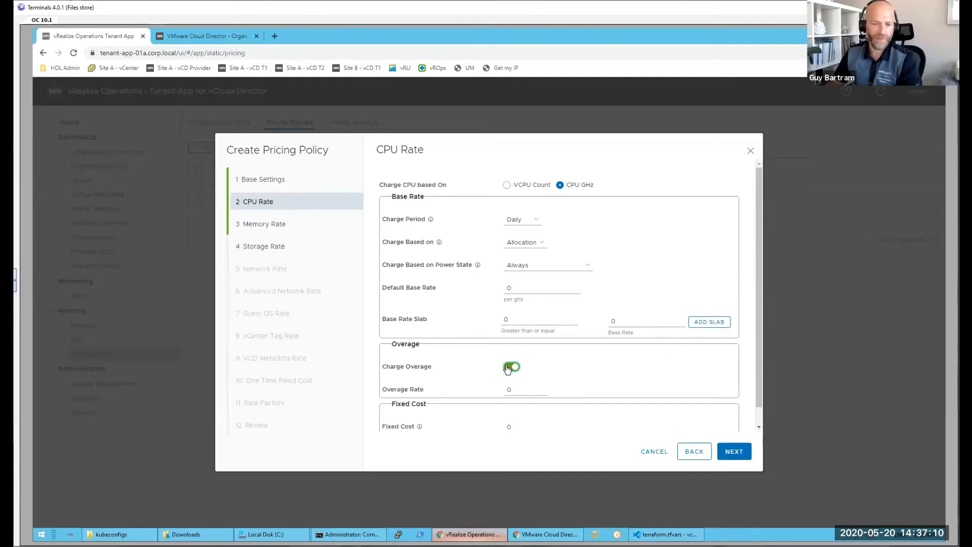
left_click(511, 367)
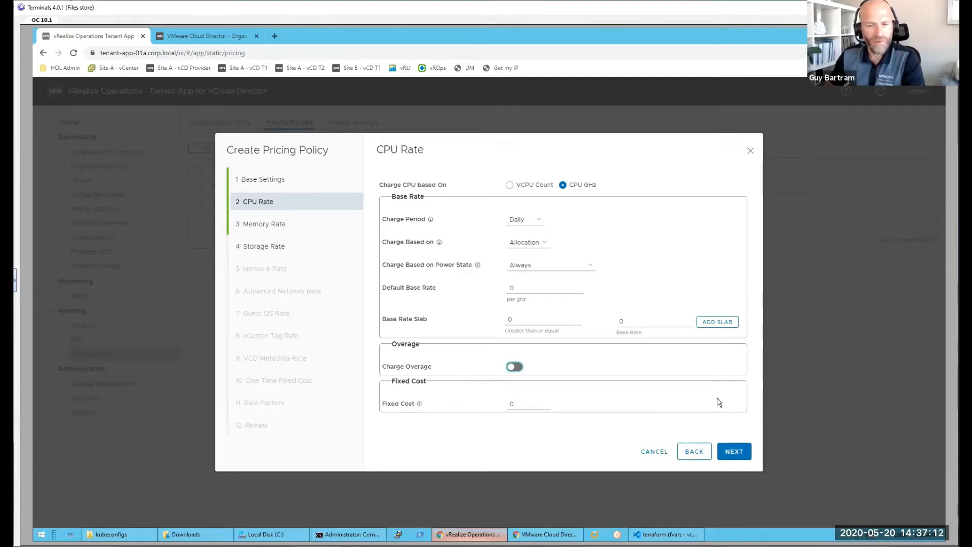
Step: Advance past the memory rate defaults to the storage rate and examine its base rate settings, summary table and charge basis options
left_click(733, 455)
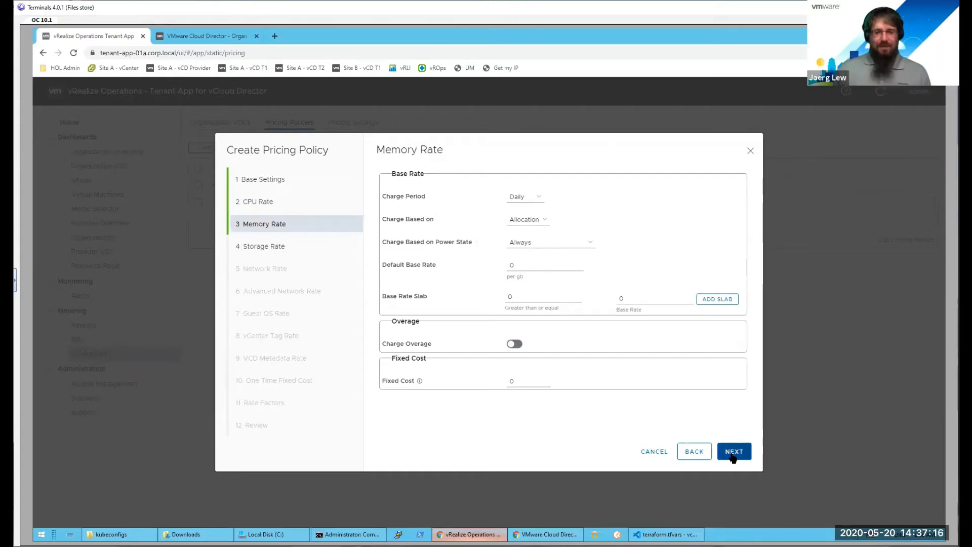
left_click(733, 455)
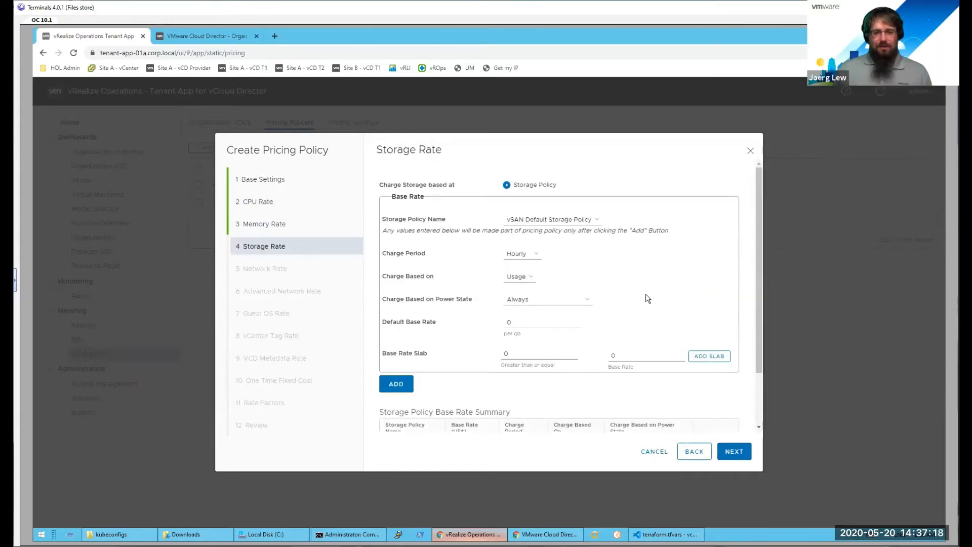
scroll(646, 294, "down", 2)
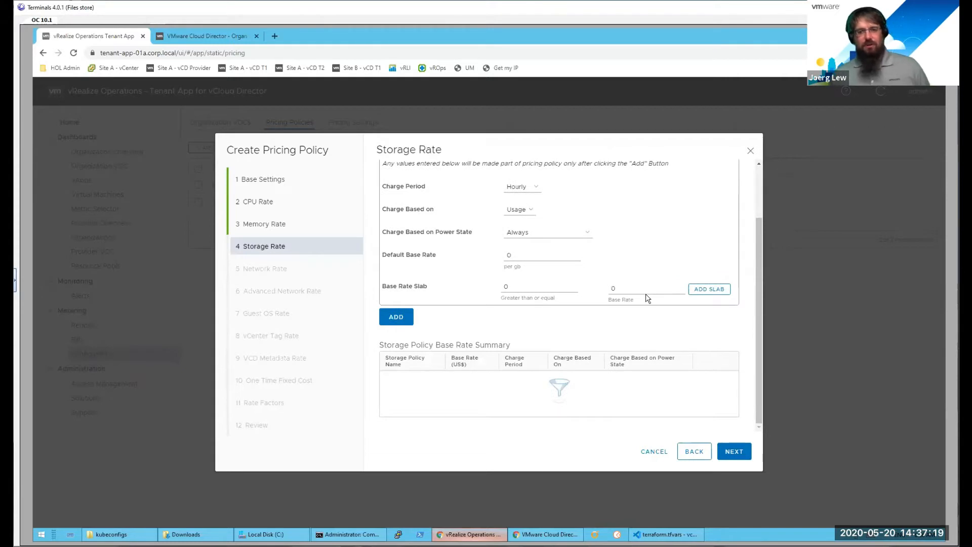
scroll(646, 294, "up", 2)
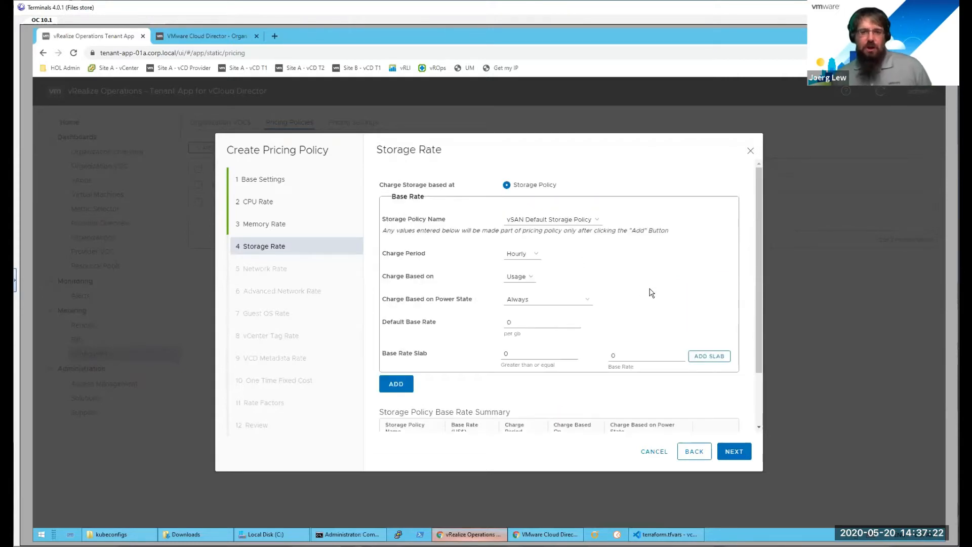
scroll(644, 290, "down", 1)
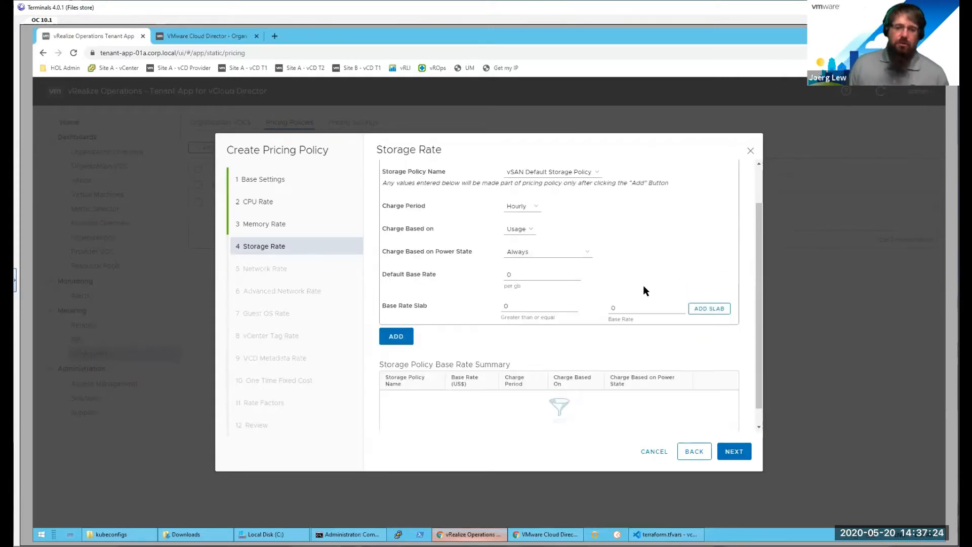
scroll(644, 289, "up", 1)
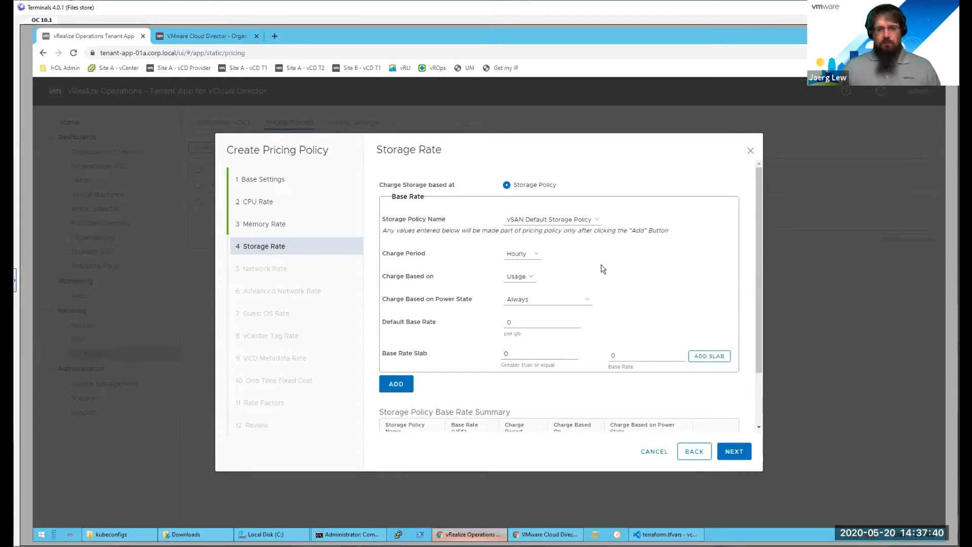
left_click(532, 279)
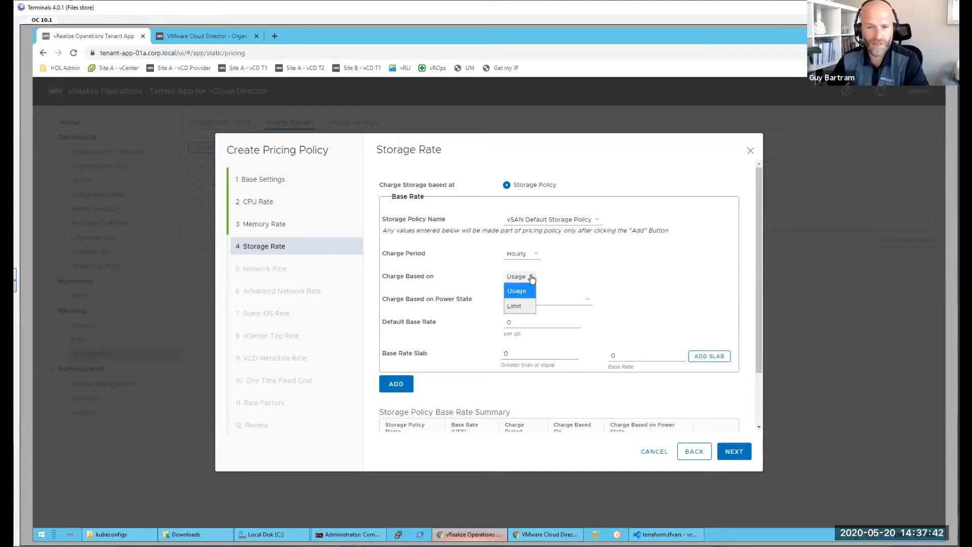
left_click(558, 278)
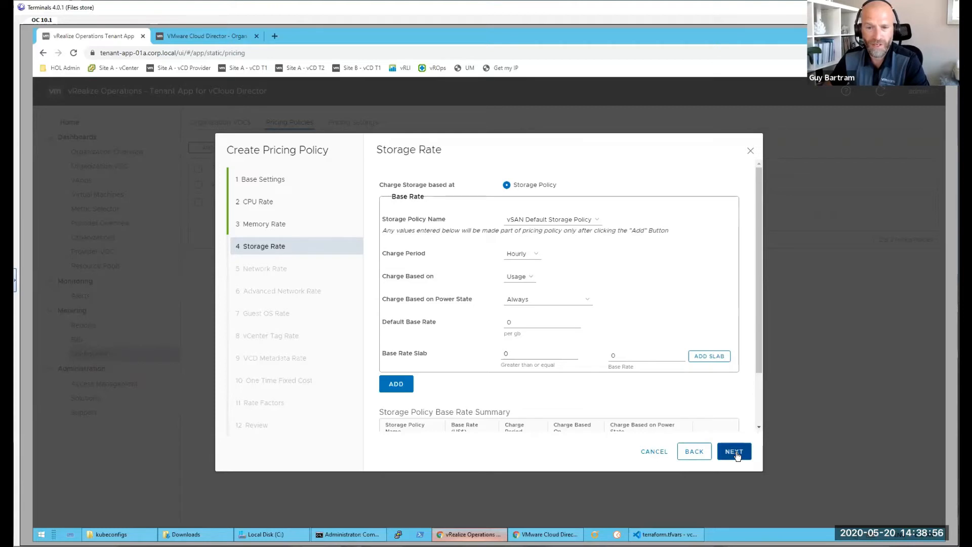
Step: Keep the default storage, network, advanced network, guest OS and vCenter tag rates and advance to the VCD metadata rate
left_click(738, 455)
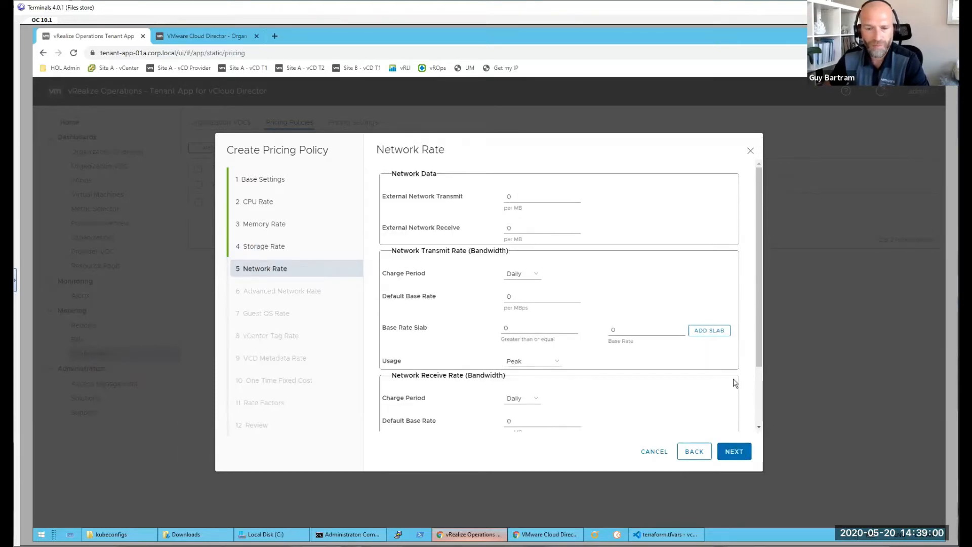
left_click(734, 451)
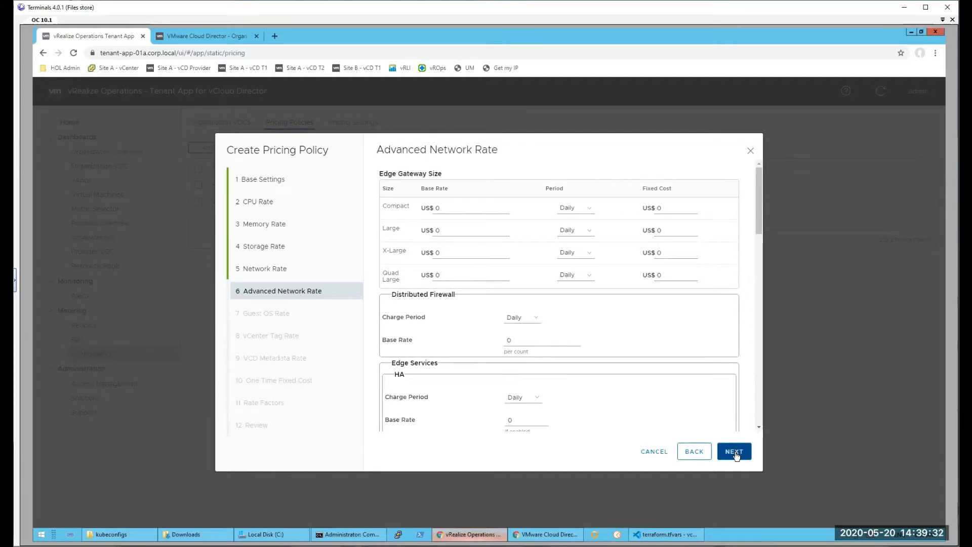
left_click(736, 454)
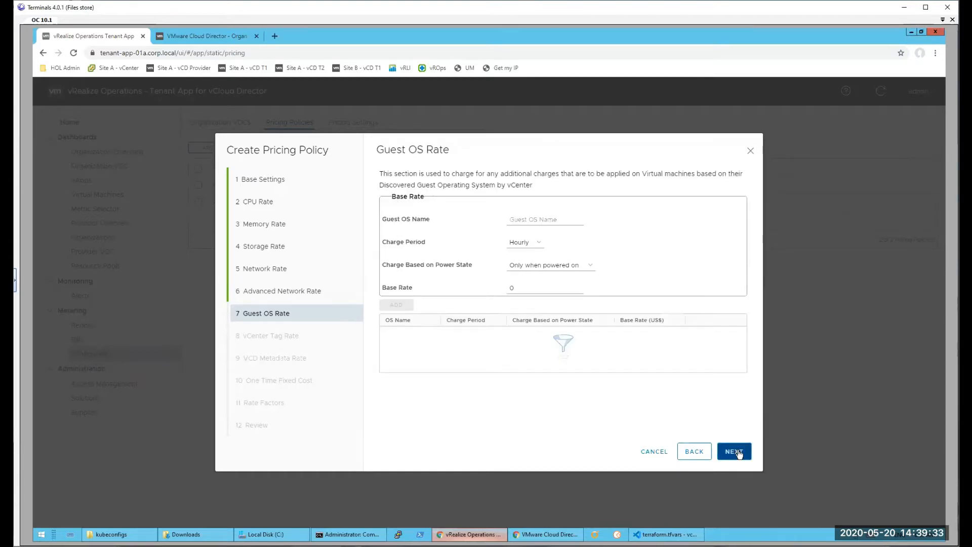
left_click(739, 455)
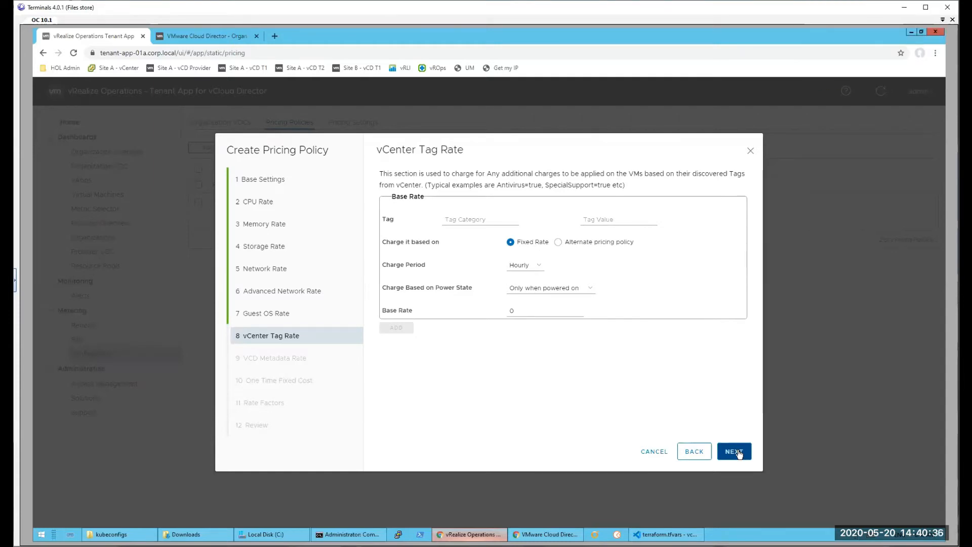
left_click(734, 451)
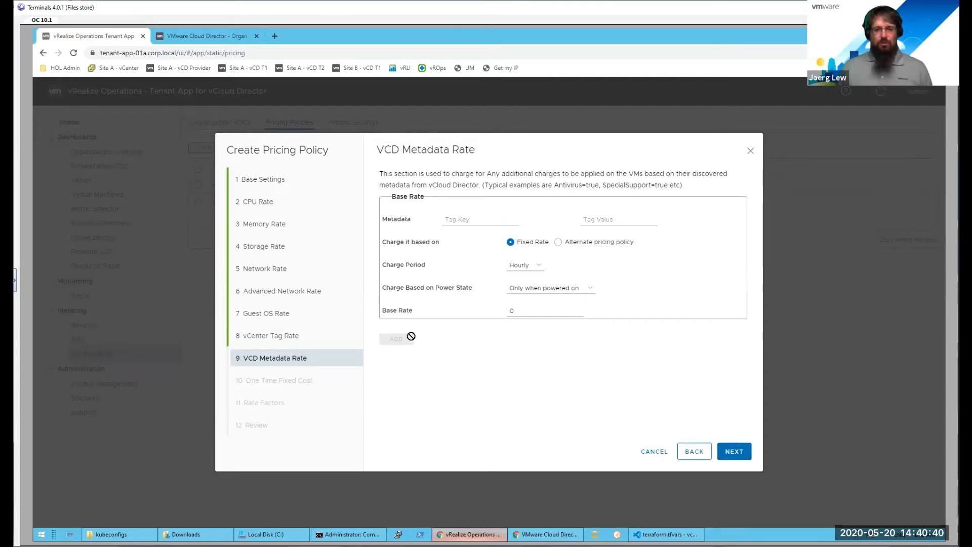
Step: Revisit the vCenter tag rate and compare the fixed rate and alternate pricing policy options of the VCD metadata rate
left_click(699, 458)
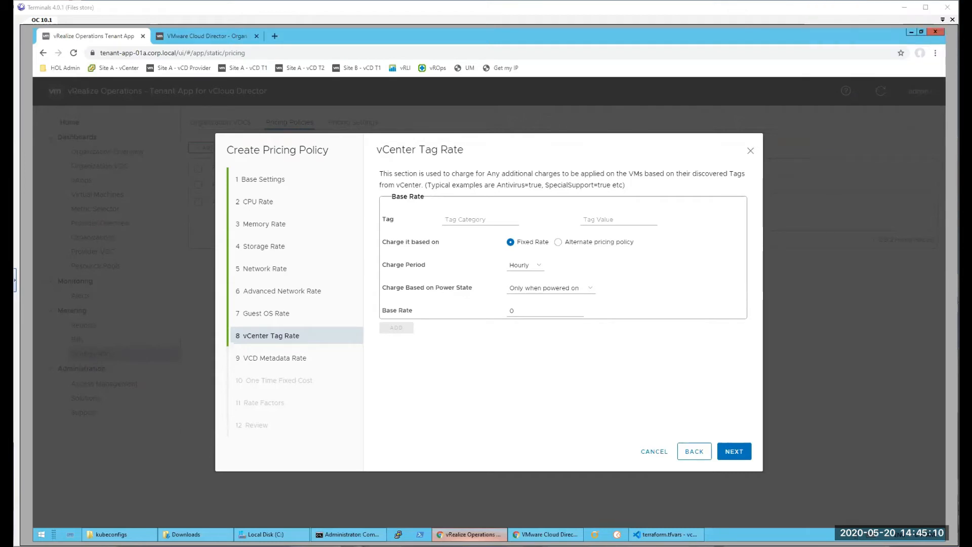
left_click(739, 457)
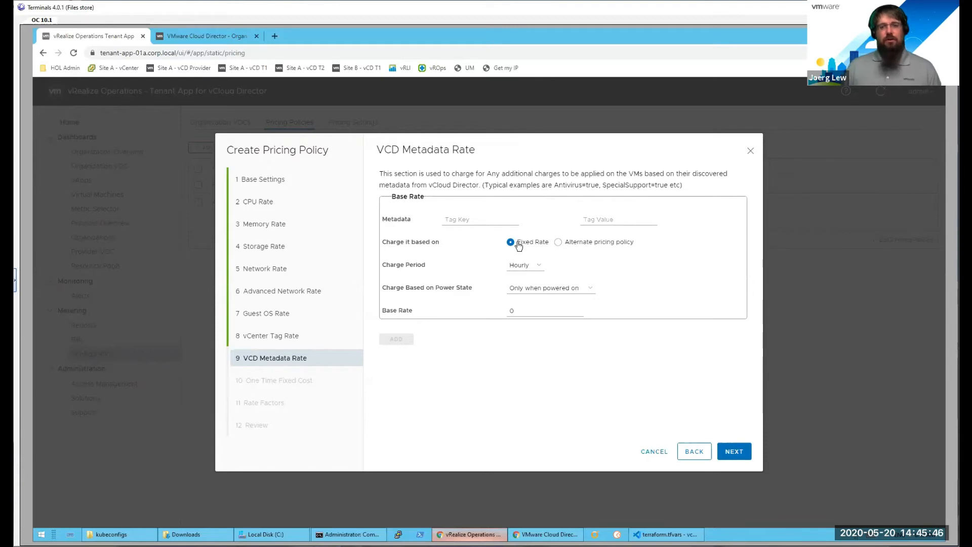
left_click(559, 242)
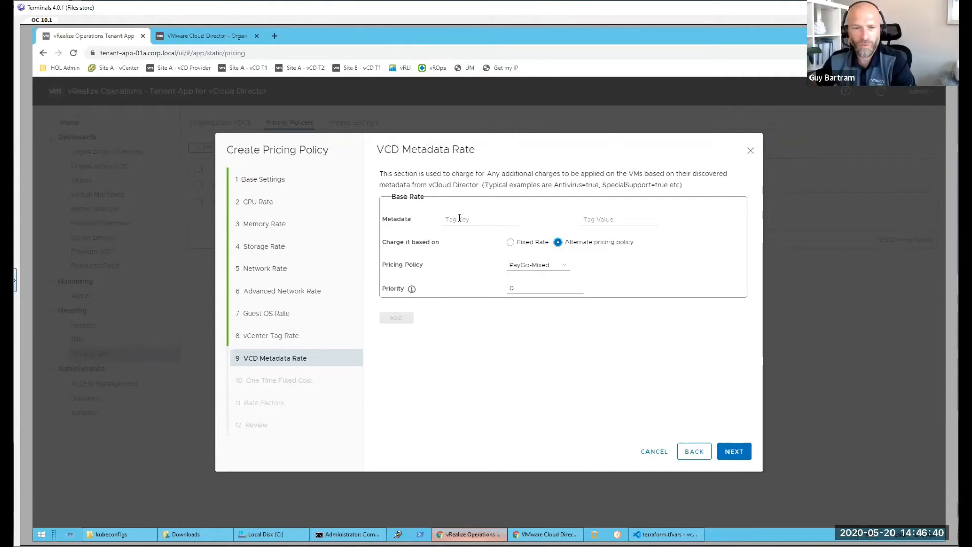
left_click(512, 242)
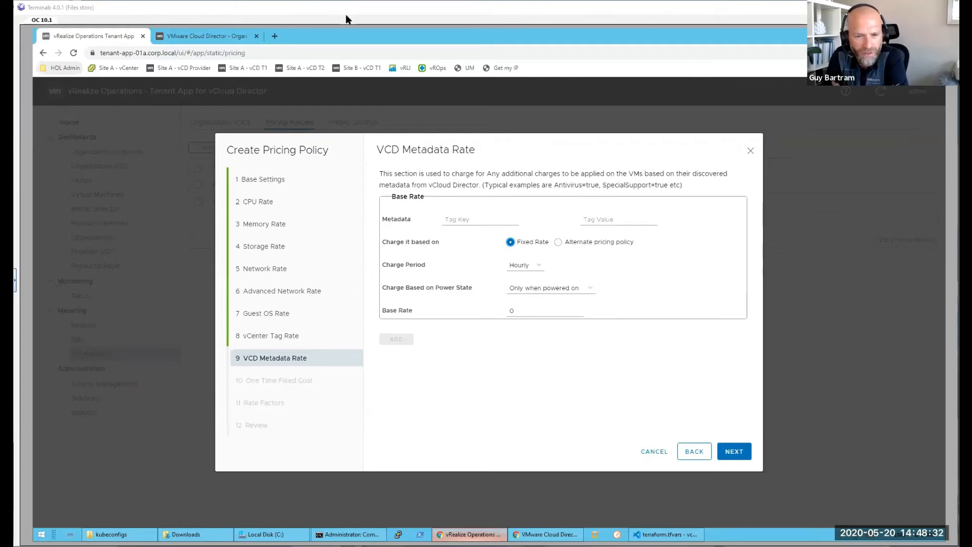
left_click(558, 243)
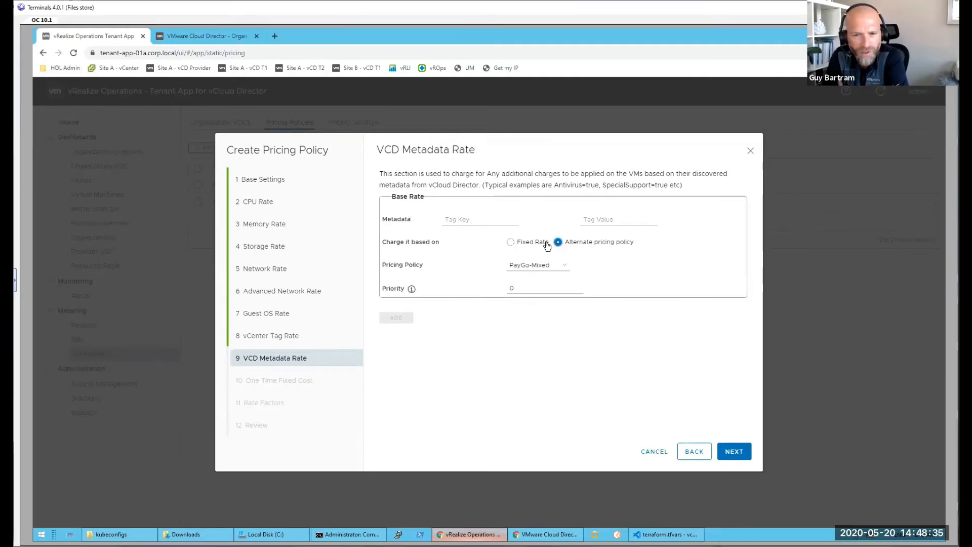
left_click(512, 287)
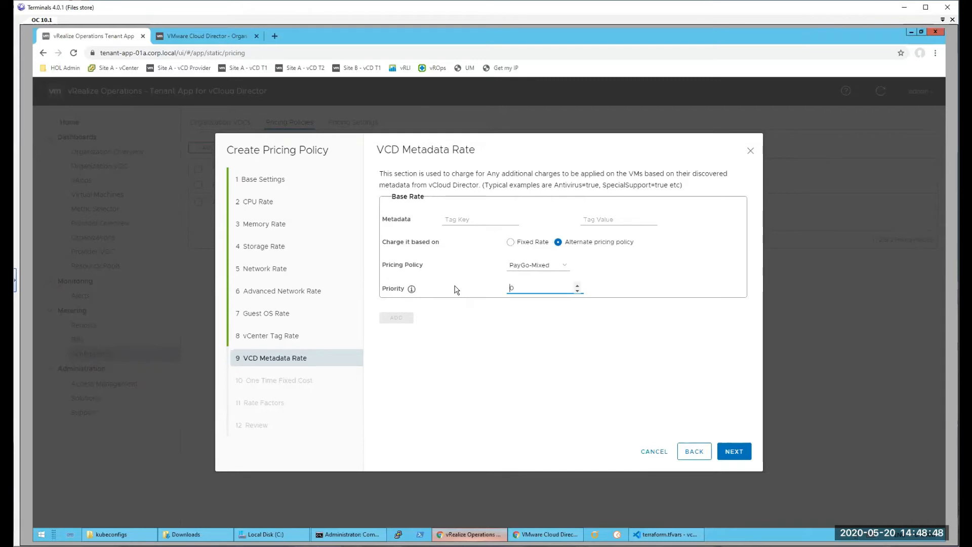
Step: Enter Apps as the metadata tag key and SQL as its tag value
left_click(466, 221)
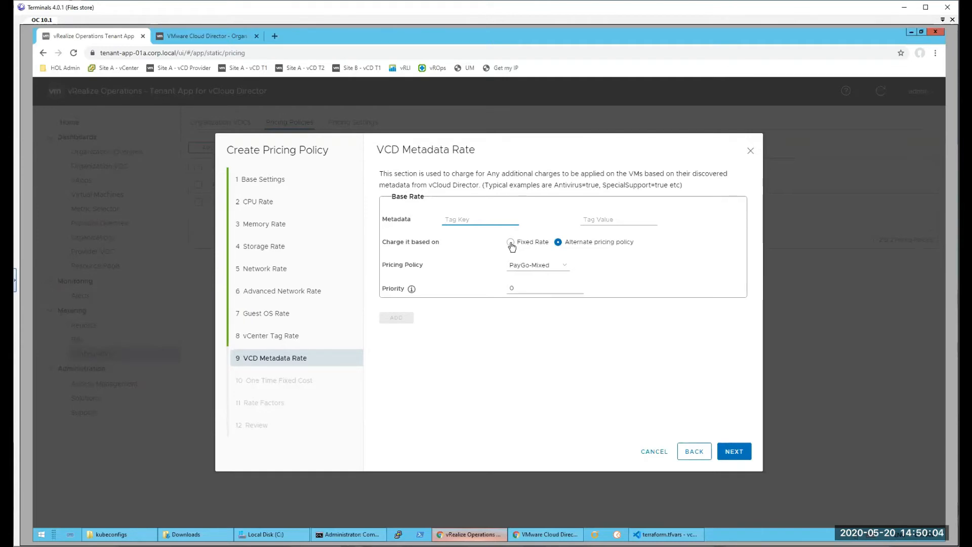
left_click(463, 219)
left_click(463, 219)
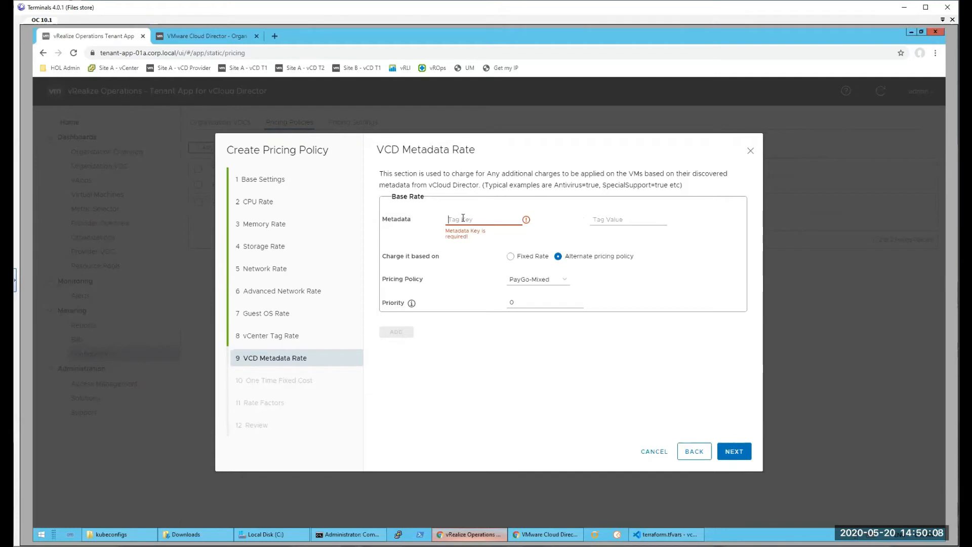
type("Apps")
key("Tab")
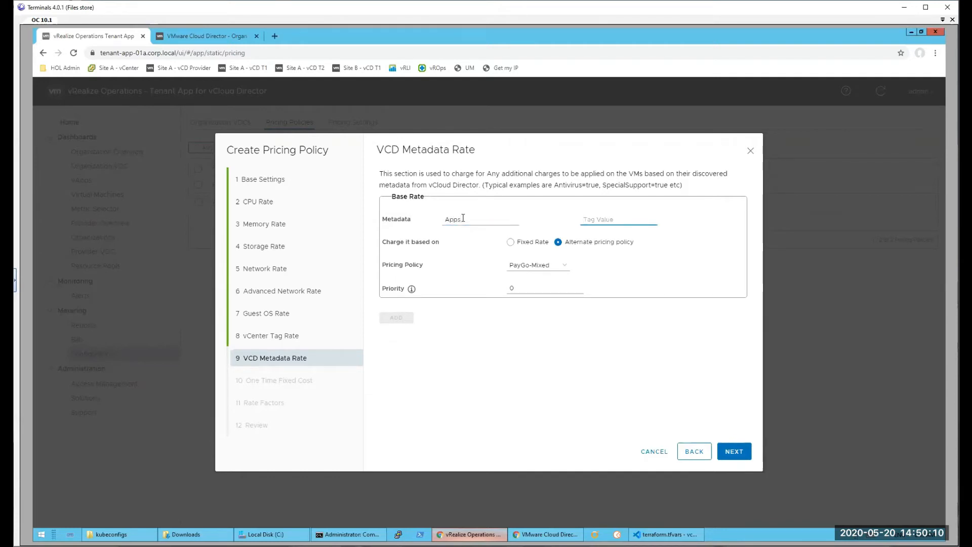
type("SQL")
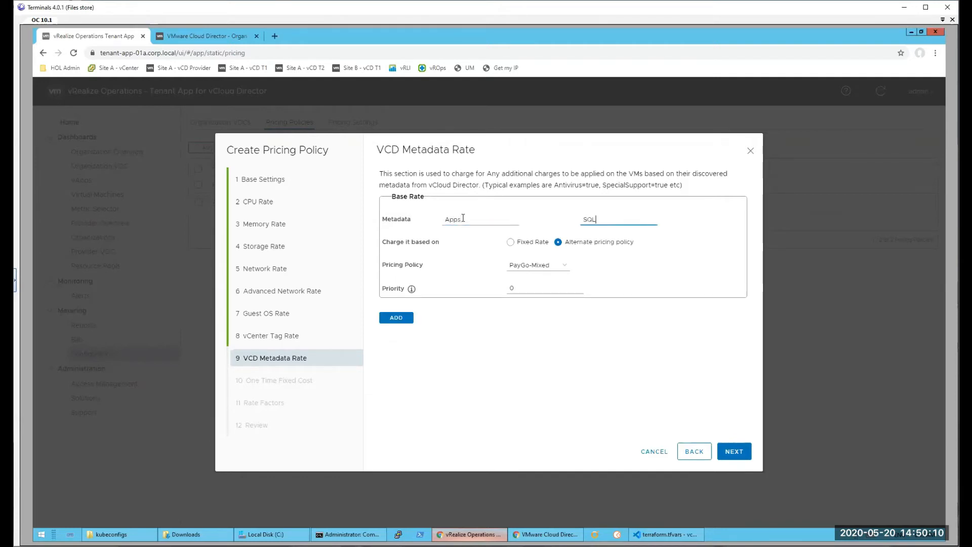
Step: Charge the SQL metadata entry at a fixed rate with a base rate of 2 and add it to the policy
left_click(513, 248)
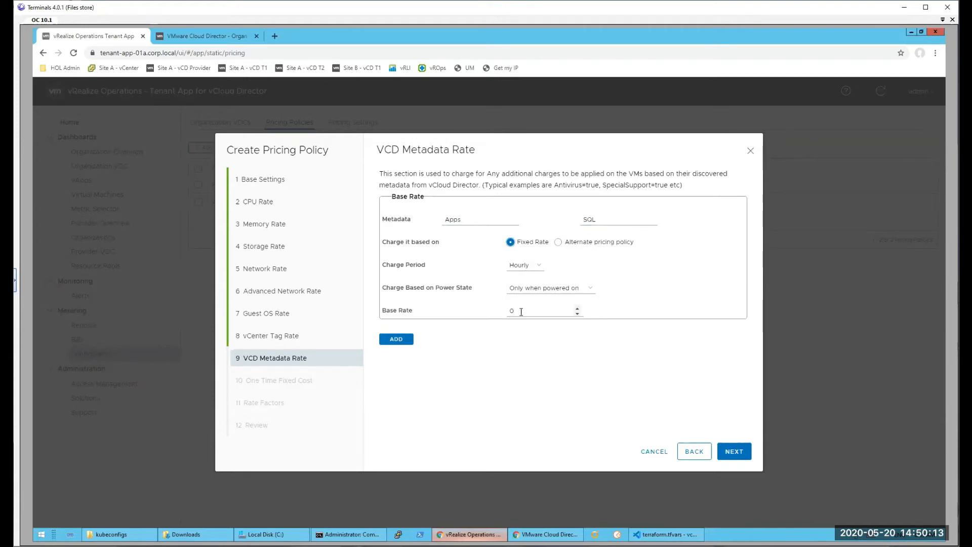
left_click(514, 311)
key("BackSpace")
type("2")
left_click(401, 339)
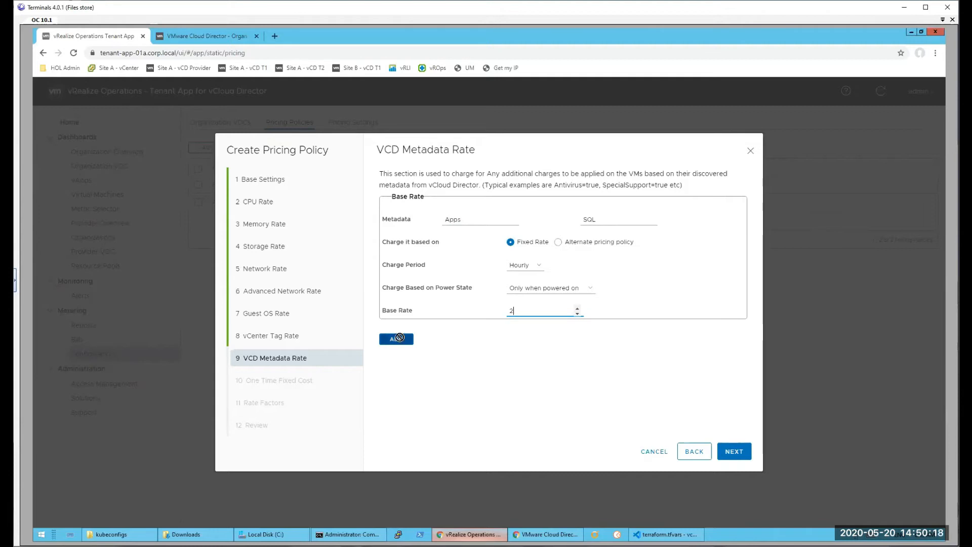
Step: Add a second VCD metadata rate with tag key Apps, tag value Tomcat and a fixed base rate of 1
left_click(477, 221)
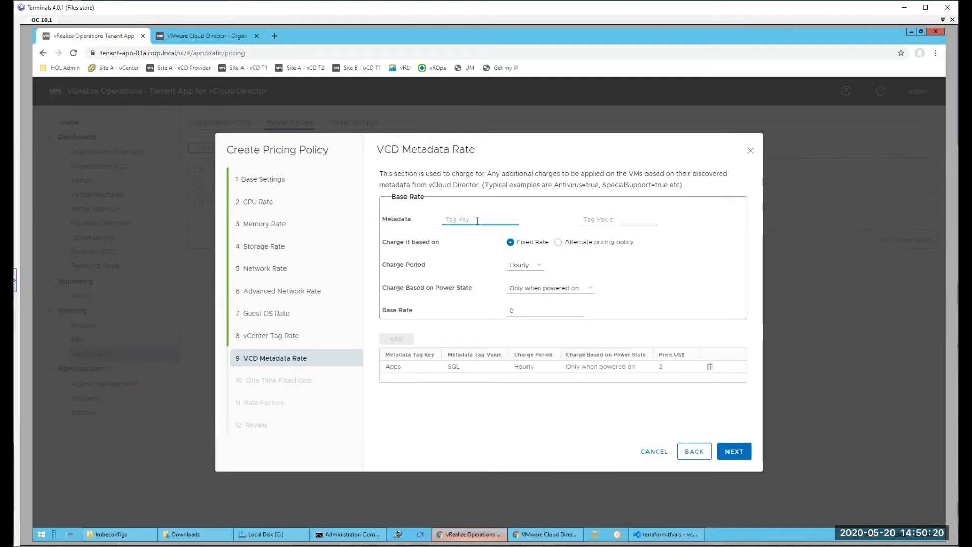
type("Apps")
key("Tab")
type("Tomcat")
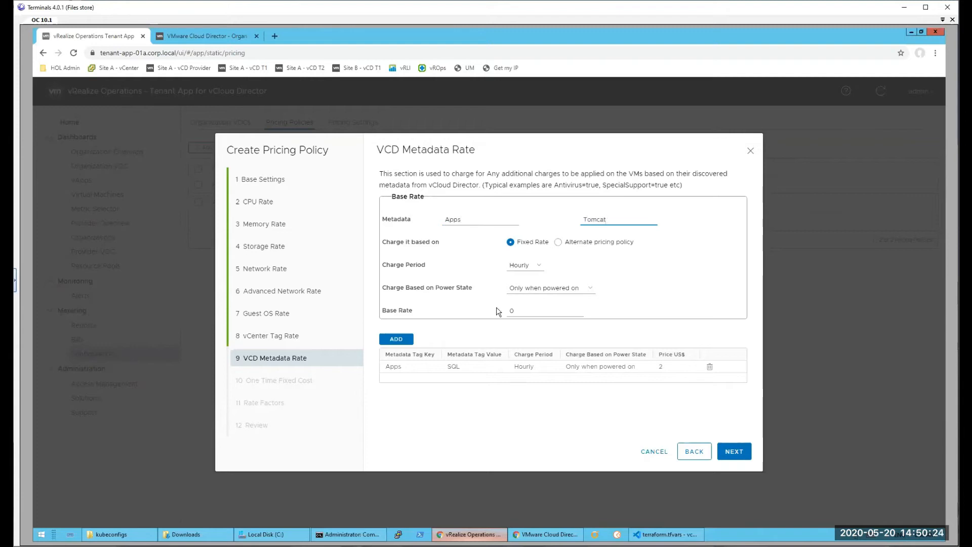
left_click_drag(525, 310, 507, 311)
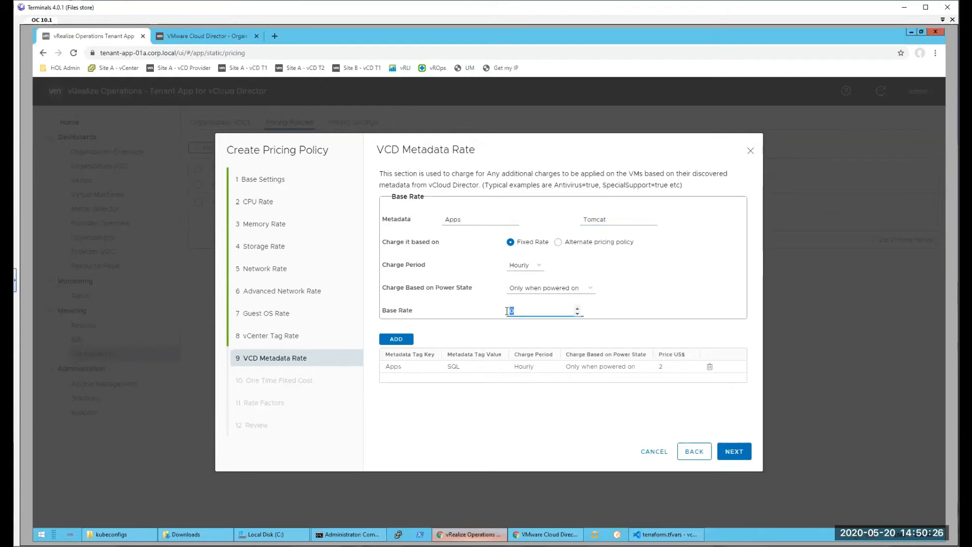
type("1")
left_click(397, 340)
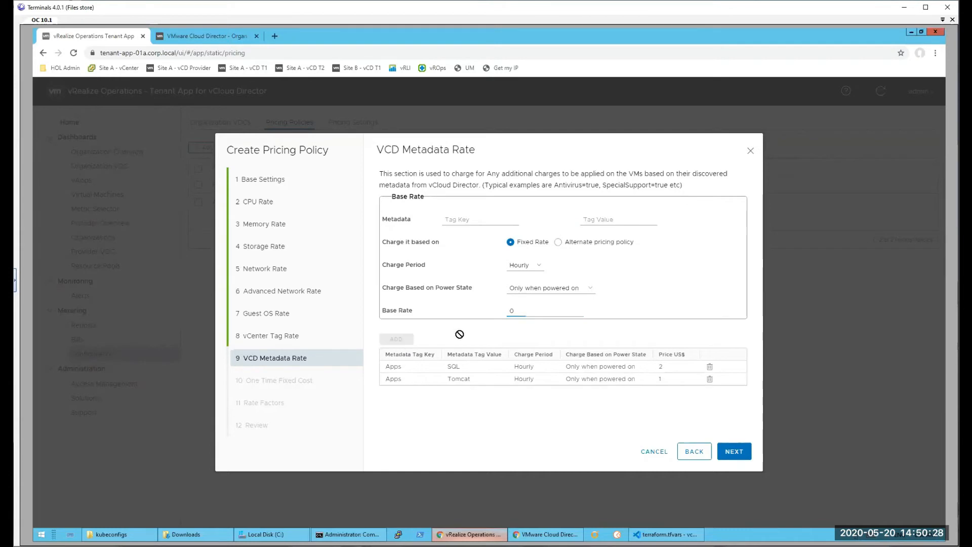
Step: Review the alternate pricing policy and power state charging options, keep the fixed rate defaults, and advance to the one-time fixed cost
left_click(558, 243)
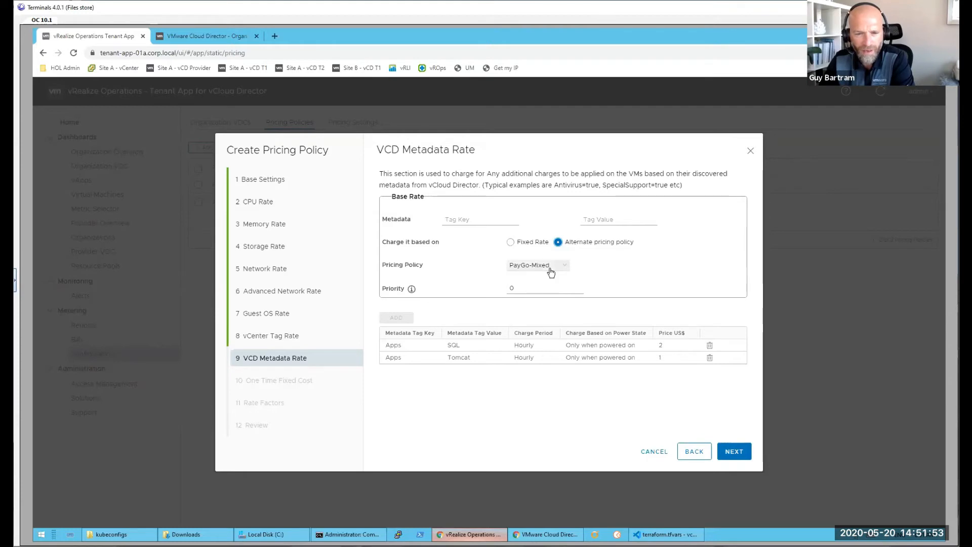
left_click(517, 243)
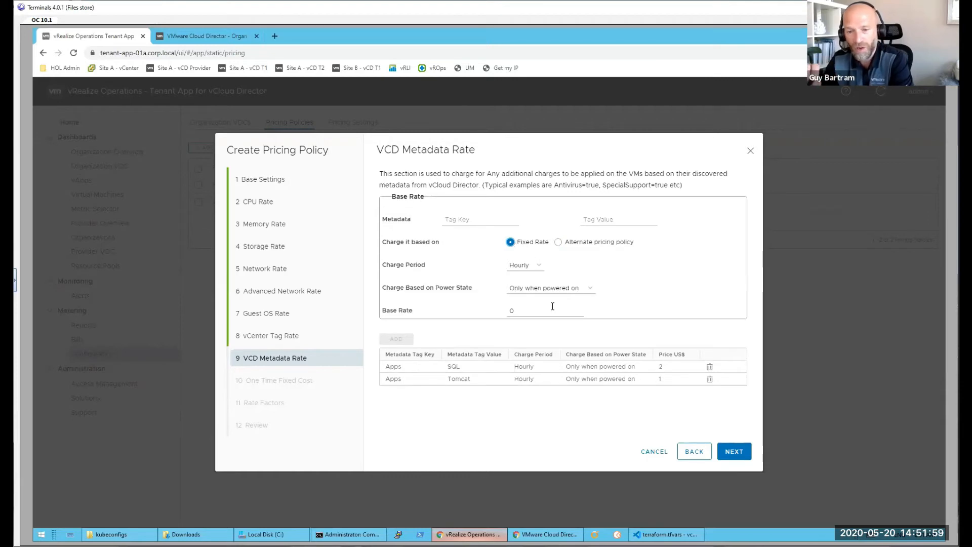
left_click(556, 288)
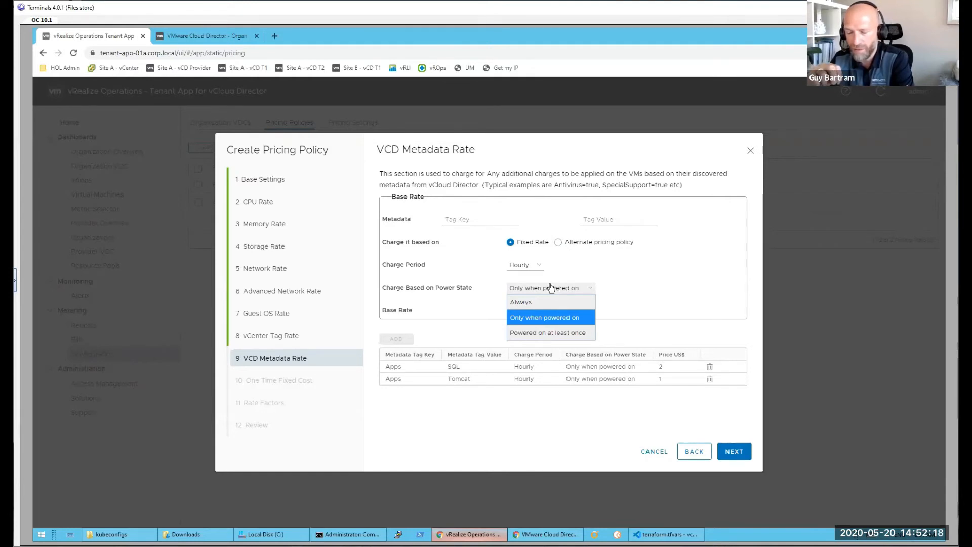
left_click(546, 291)
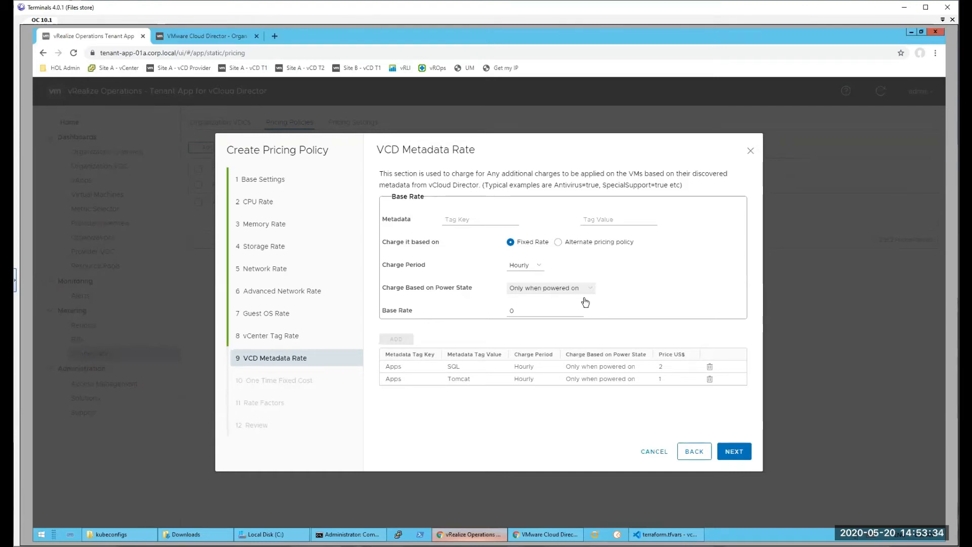
left_click(731, 452)
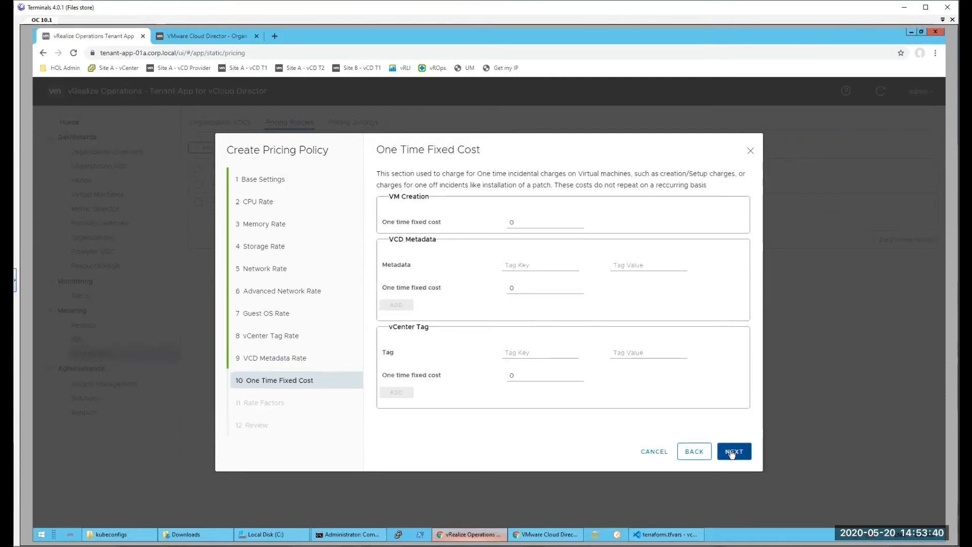
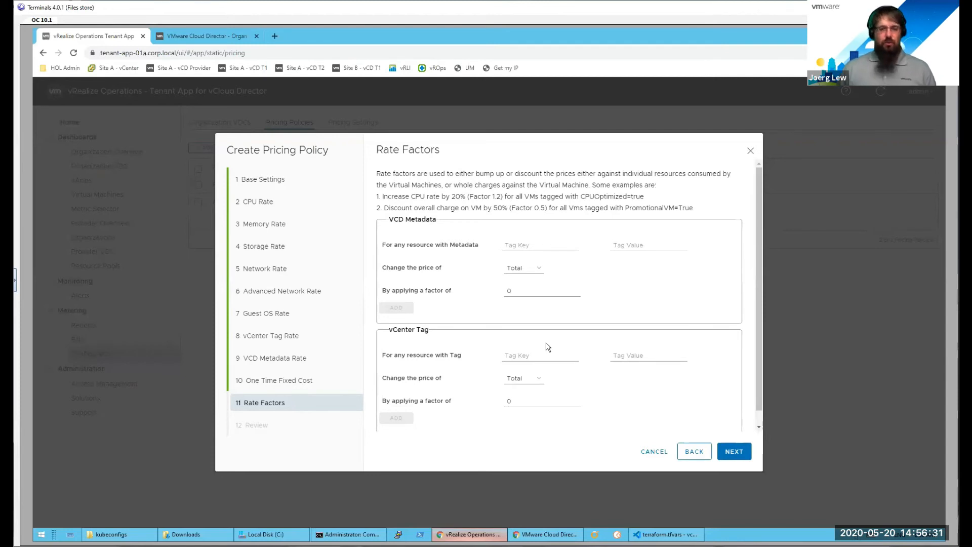
Step: Add a VCD metadata rate factor with tag key Promo and tag value true, applying a factor of 0 to the Total price
left_click(526, 266)
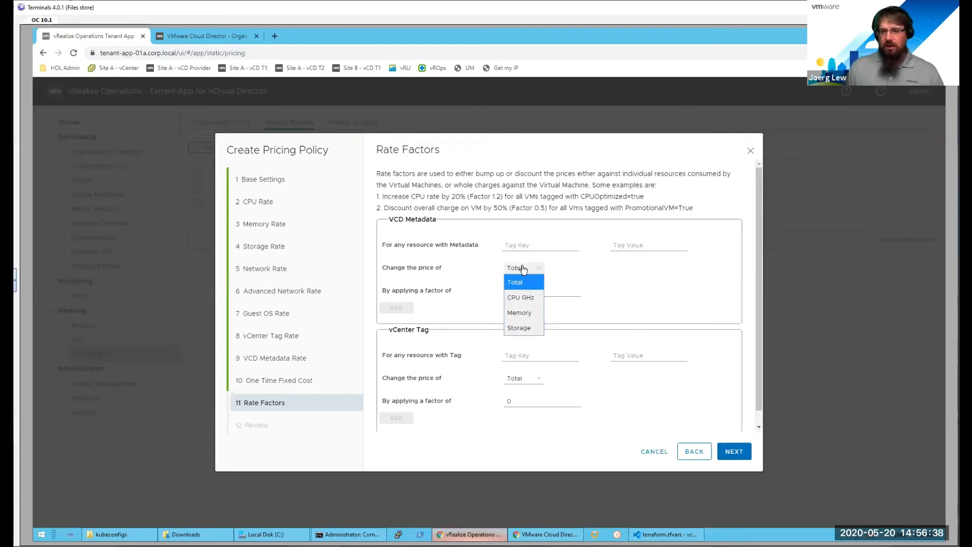
left_click(524, 269)
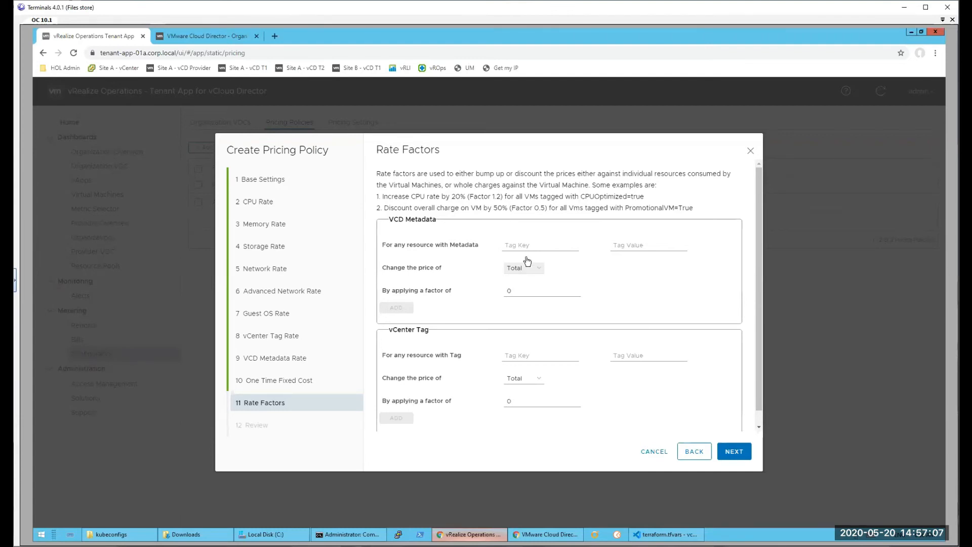
left_click(533, 245)
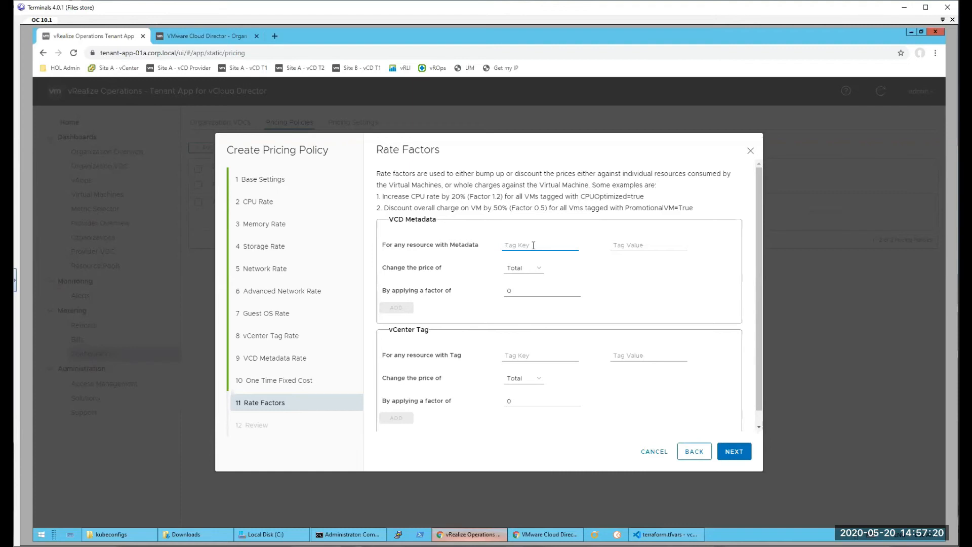
type("Promo")
left_click(629, 243)
type("t")
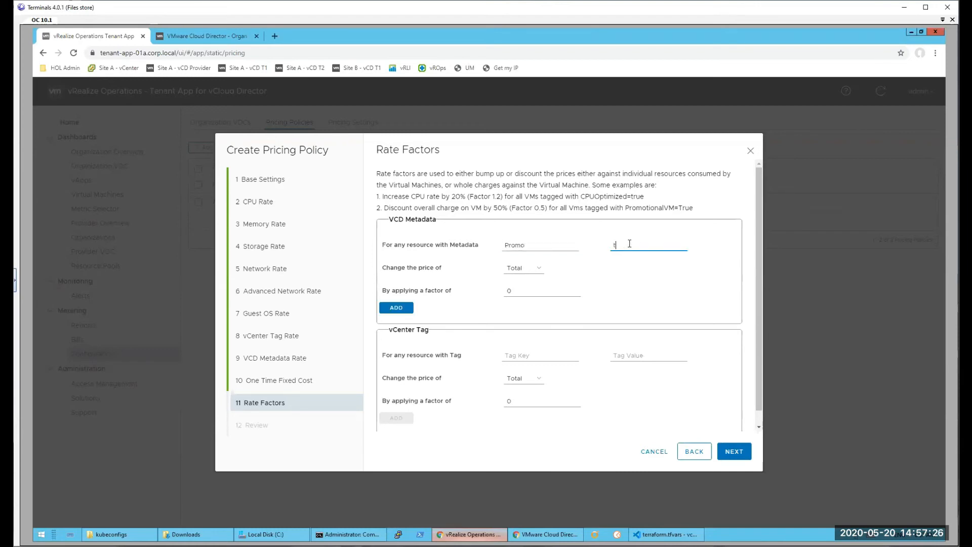
type("rue")
left_click(527, 277)
left_click(521, 277)
left_click(398, 308)
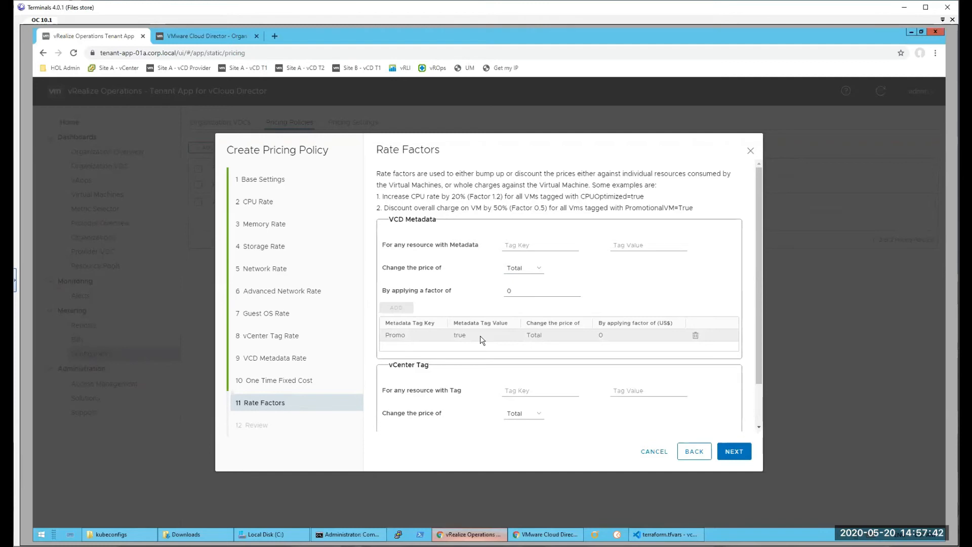
Step: Add a VCD metadata rate factor with tag key Service and tag value Backup, applying a factor of 2 to the Storage price
left_click(540, 246)
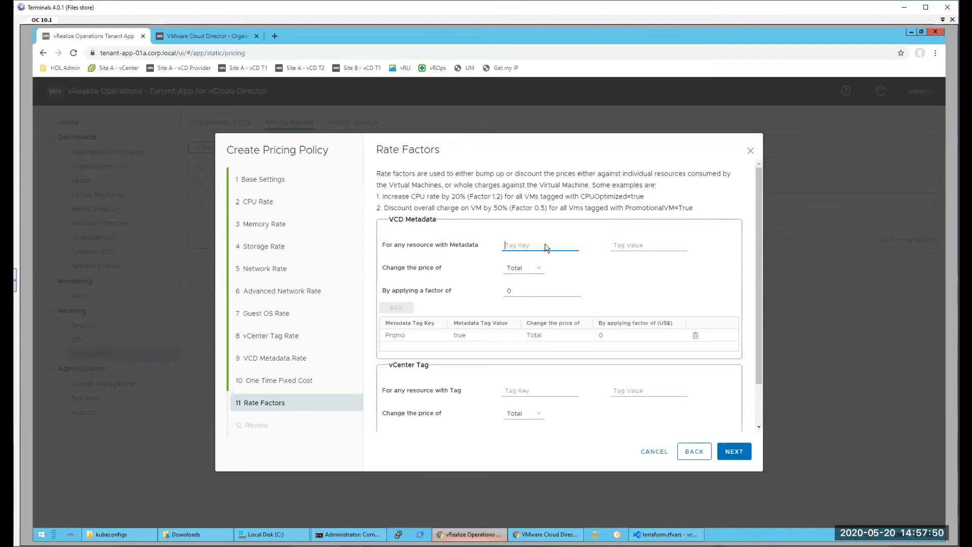
type("Serv")
type("ice")
key("Tab")
type("Backup")
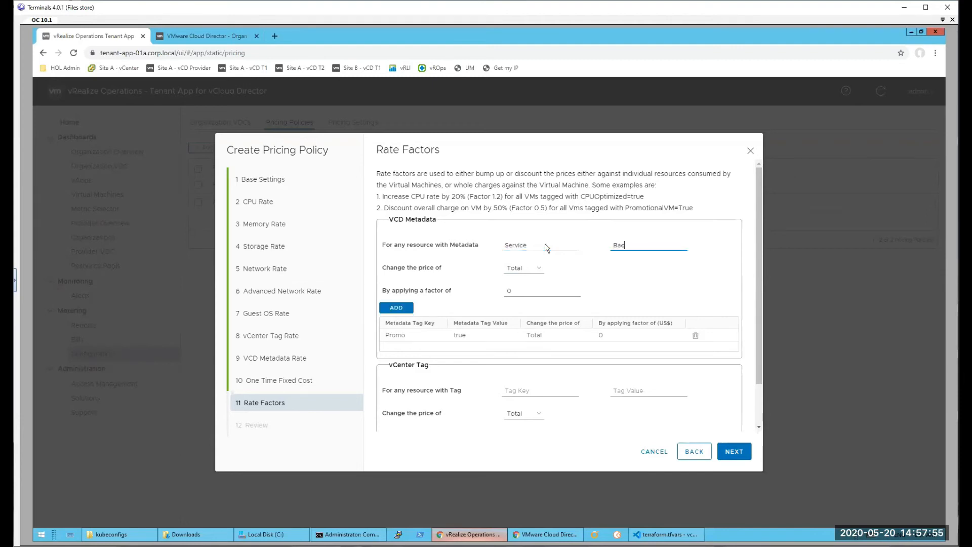
left_click(512, 273)
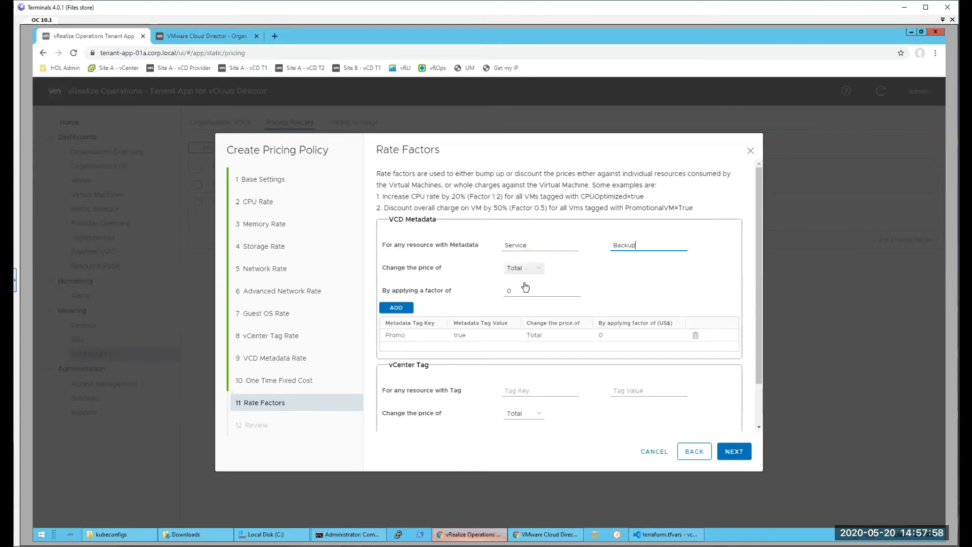
left_click(521, 326)
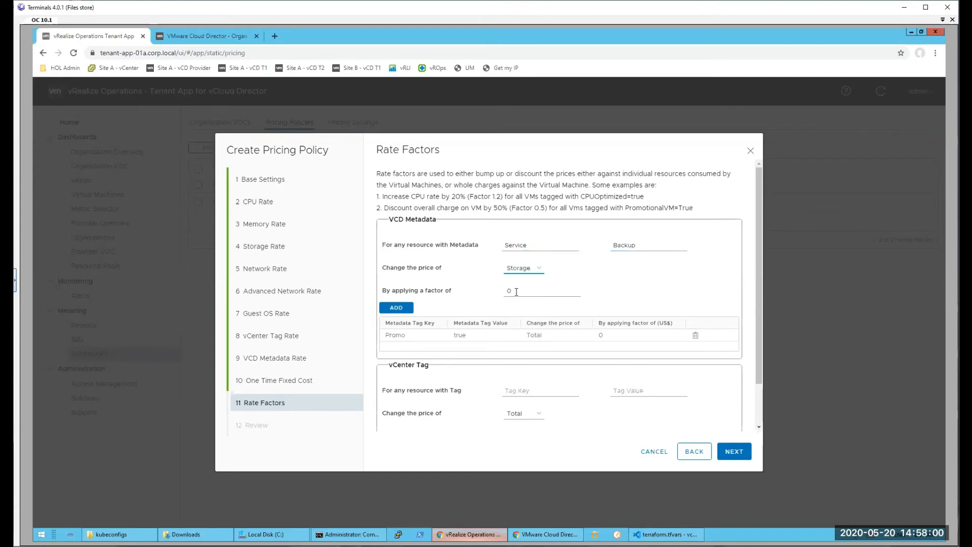
double_click(508, 290)
type("2")
left_click(398, 308)
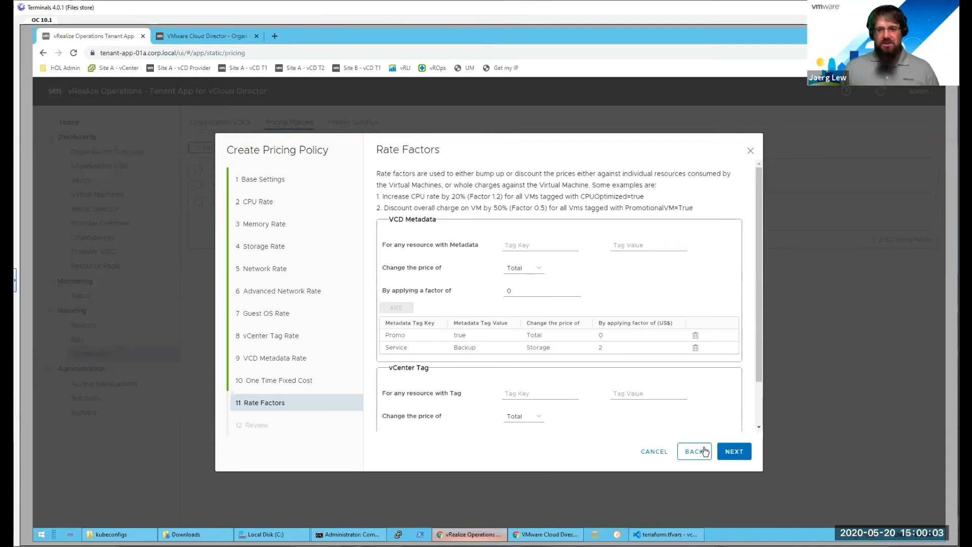
Step: Advance past the rate factors to the review and finish creating the pricing policy
left_click(738, 454)
left_click(734, 454)
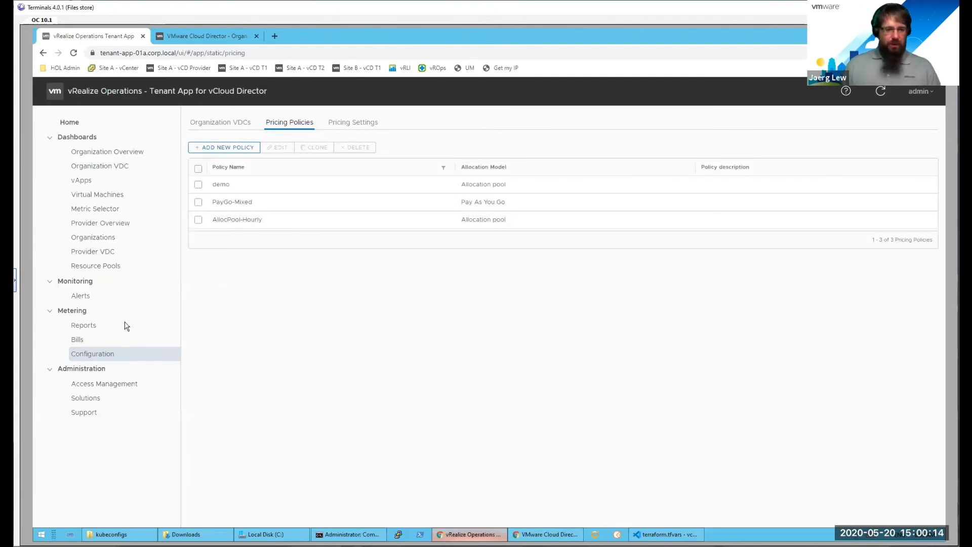
Step: Check the metering bills page, return to the organization VDC pricing configuration and try to display the pricing policies
left_click(77, 340)
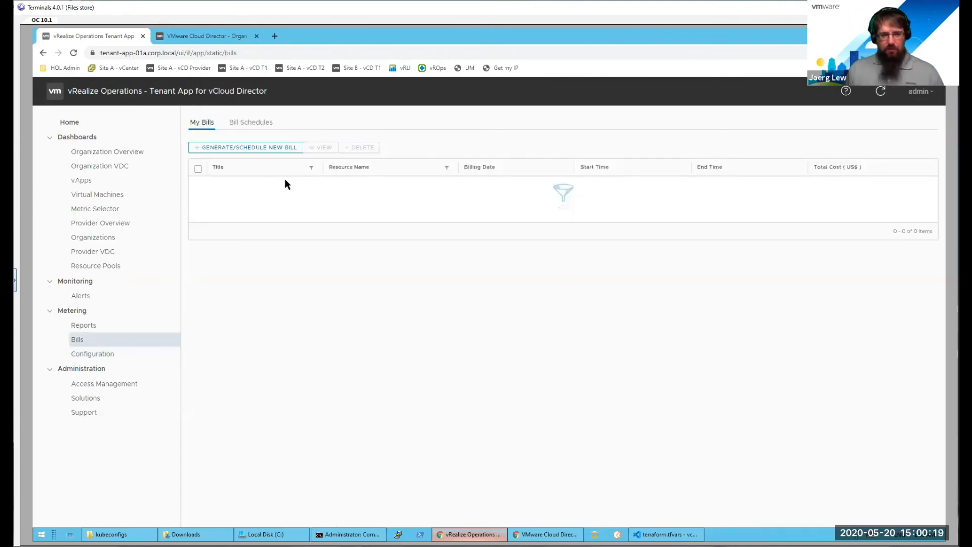
left_click(91, 358)
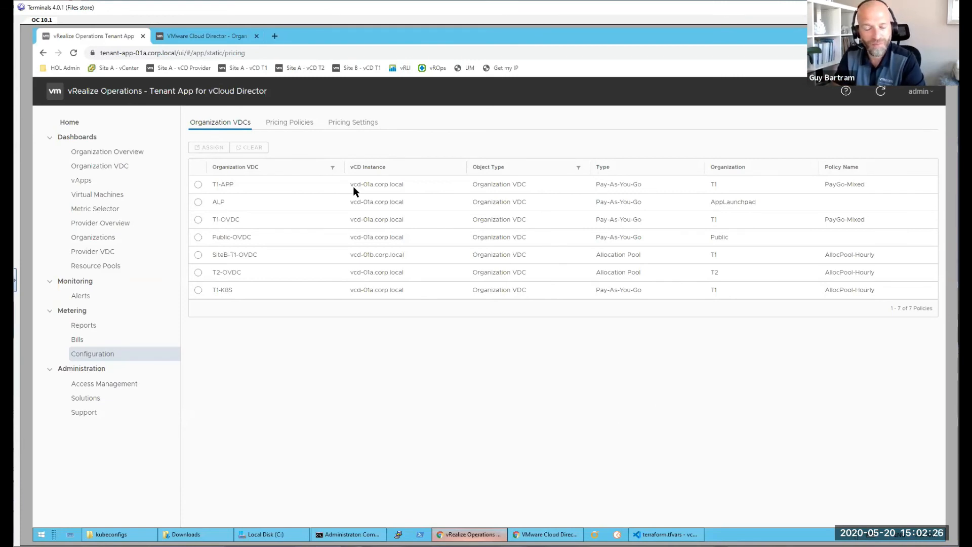
left_click(302, 121)
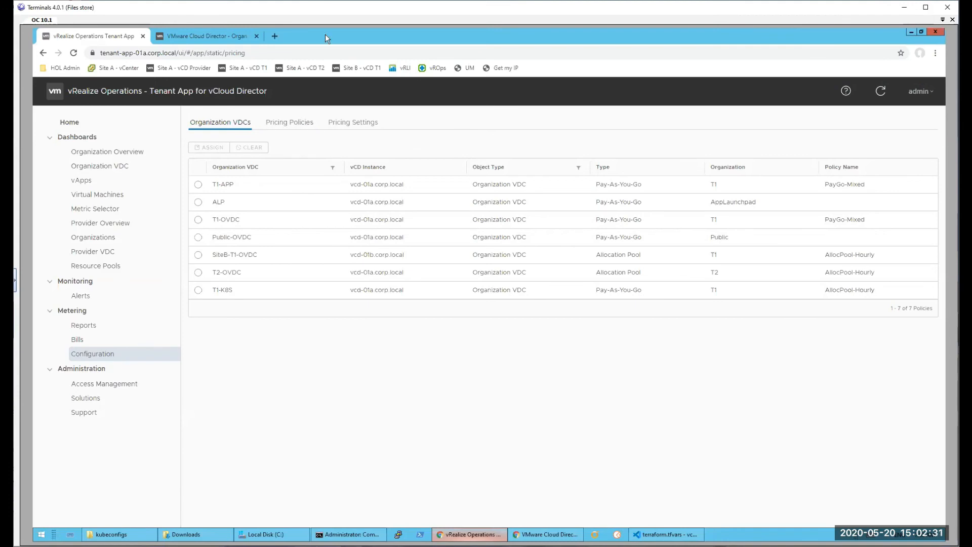
left_click(286, 123)
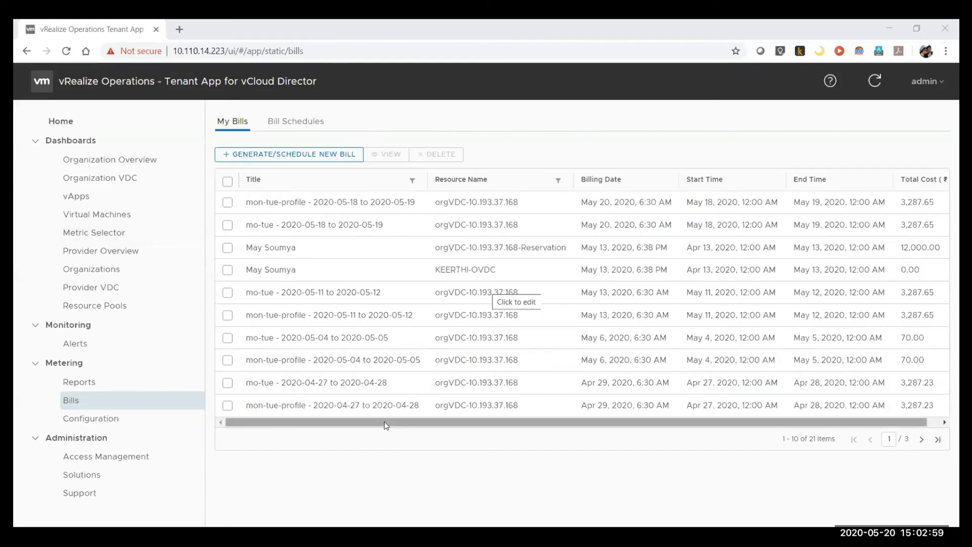
Step: Open the bill mon-tue-profile - 2020-05-18 to 2020-05-19 for viewing
left_click_drag(386, 425, 400, 425)
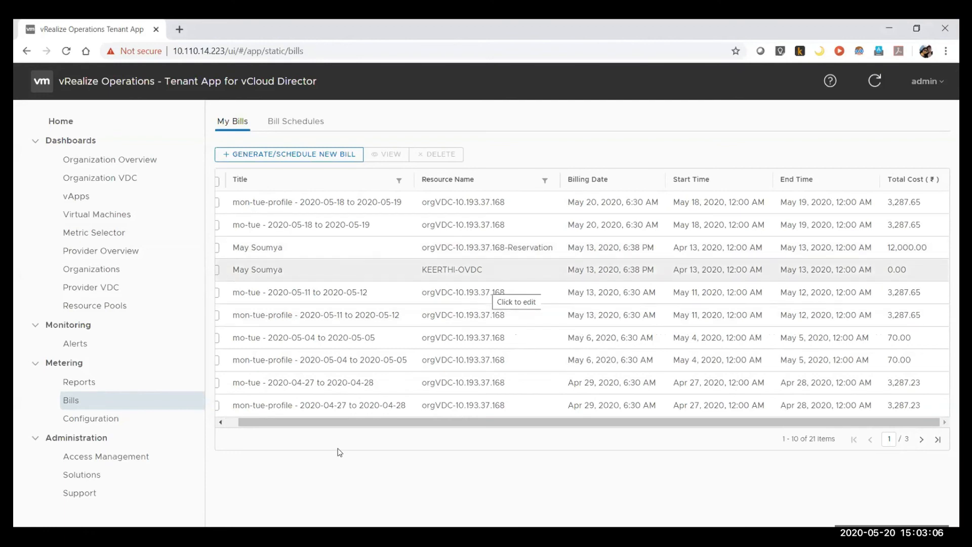
scroll(229, 404, "left", 1)
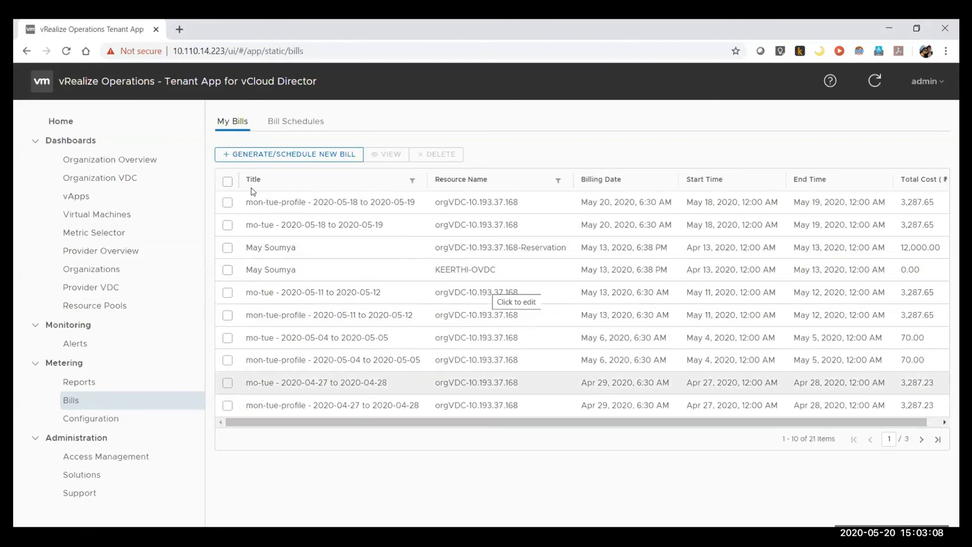
left_click(227, 202)
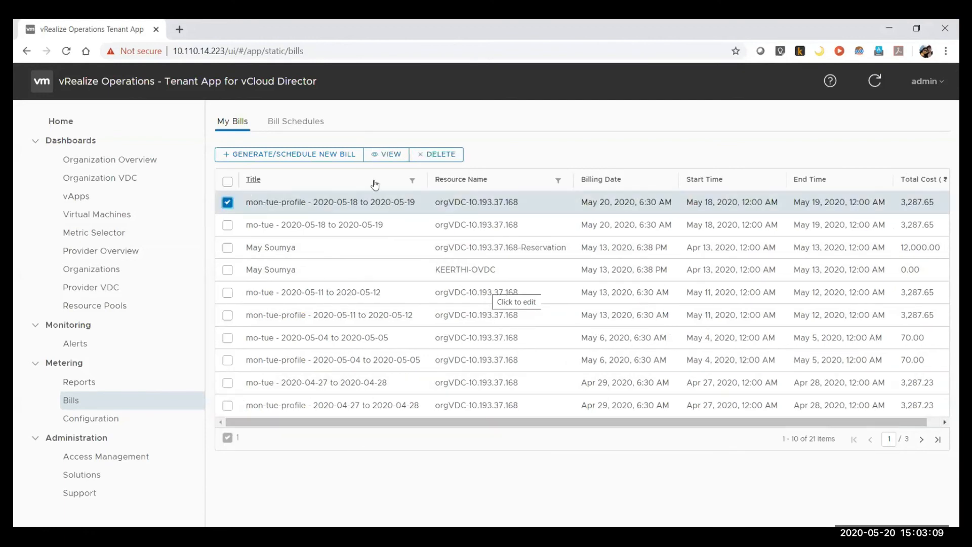
left_click(384, 154)
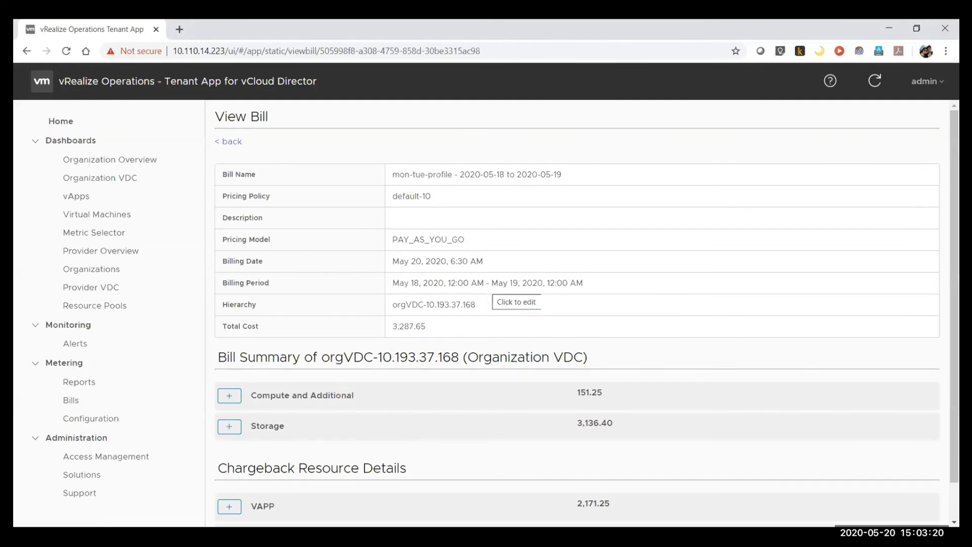
Step: Expand the Compute and Additional and Storage charges in the organization VDC's bill summary
left_click_drag(955, 253, 955, 287)
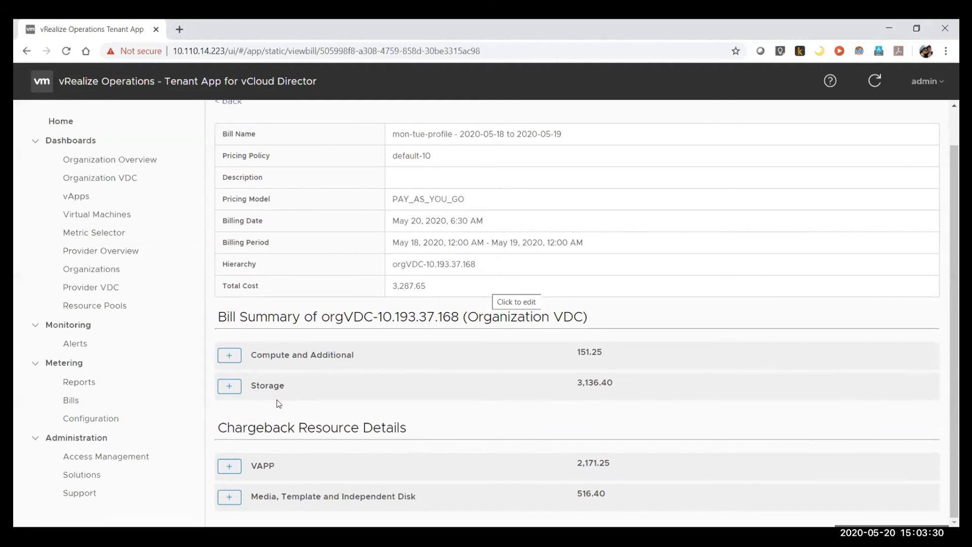
left_click(233, 360)
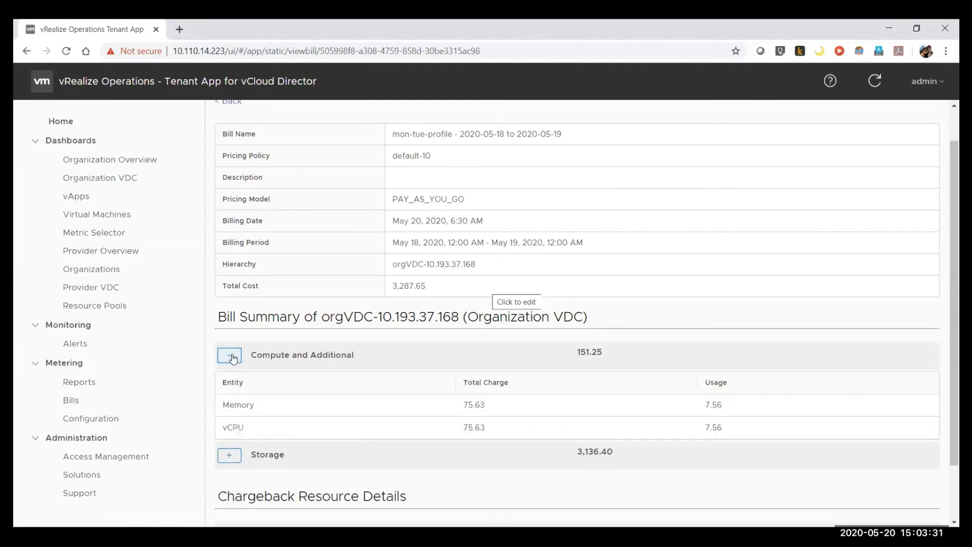
left_click(227, 459)
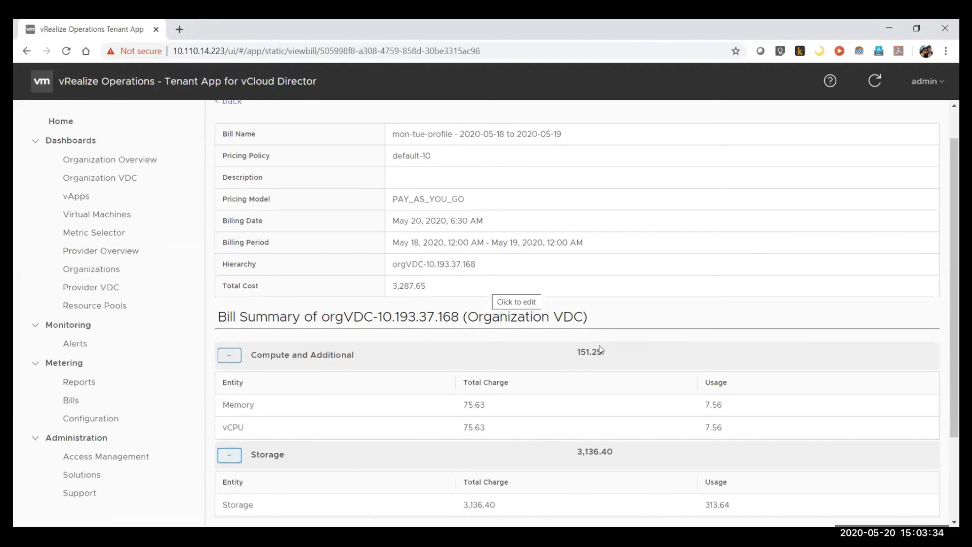
Step: Expand the VAPP and the Media, Template and Independent Disk sections of the chargeback resource details to inspect their charges
scroll(502, 294, "down", 2)
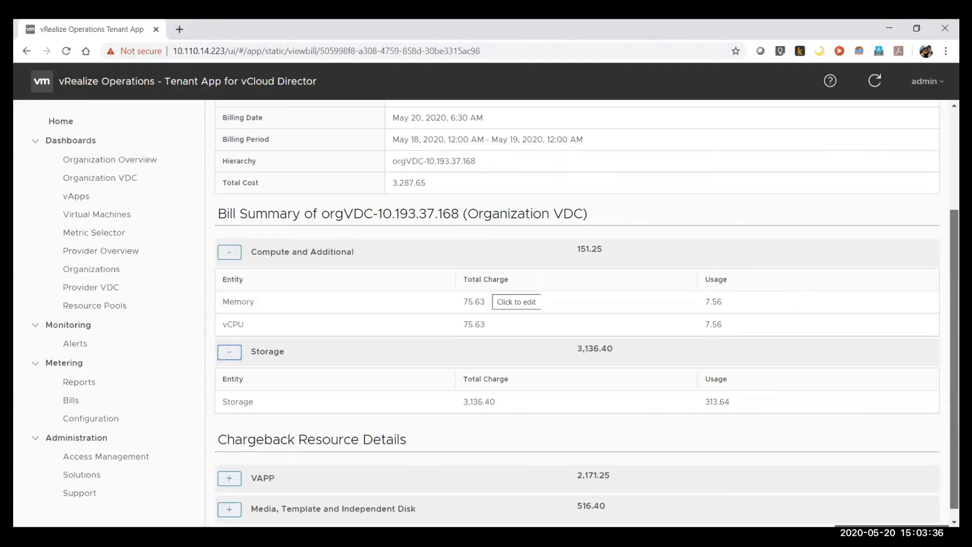
scroll(501, 294, "down", 1)
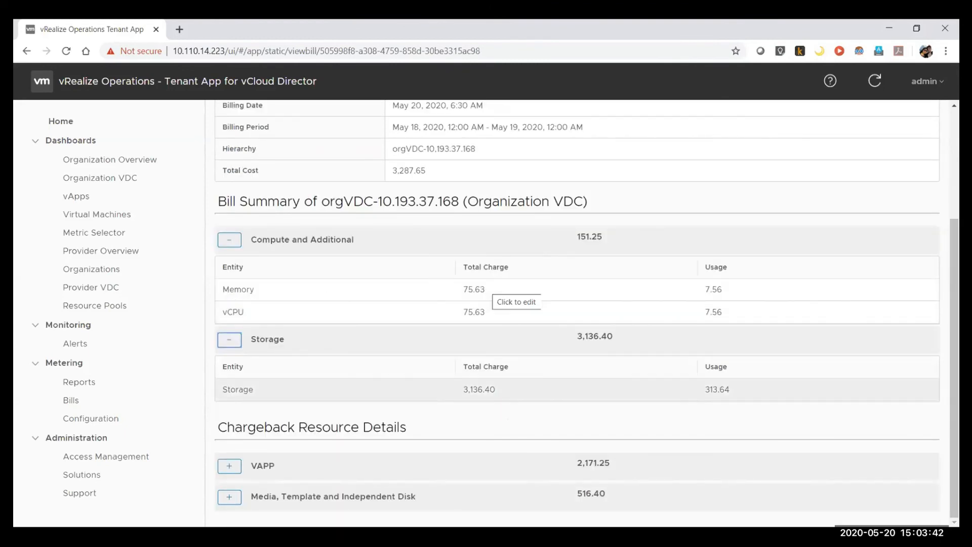
left_click(229, 466)
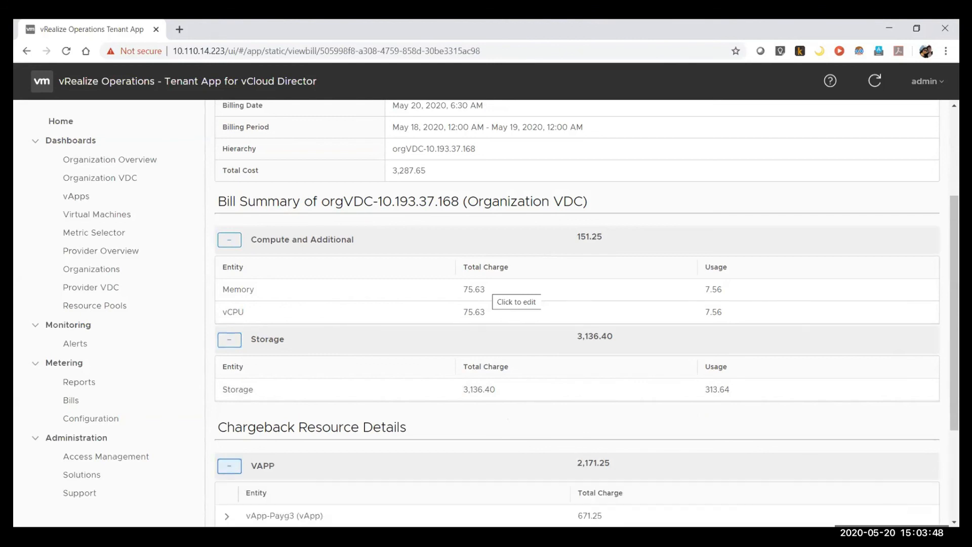
scroll(578, 314, "down", 3)
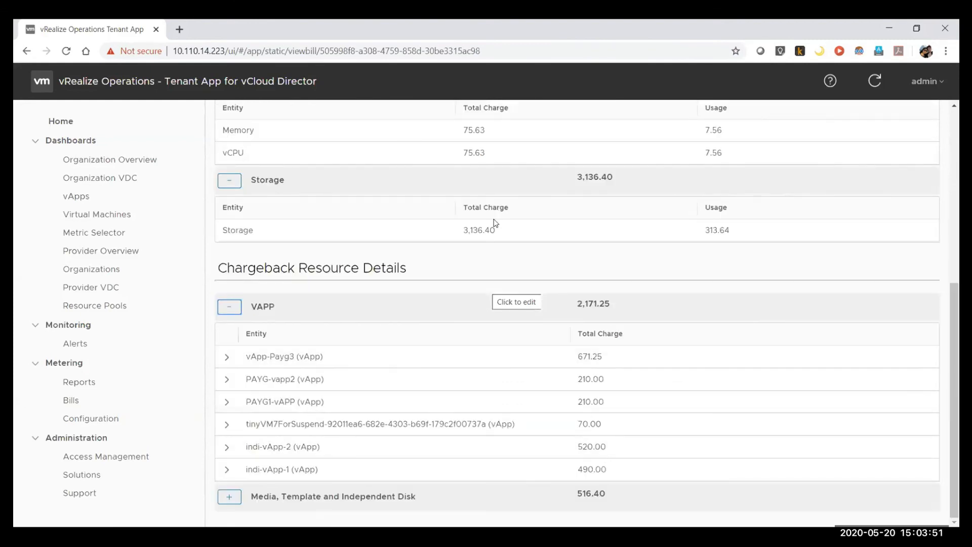
scroll(666, 316, "up", 3)
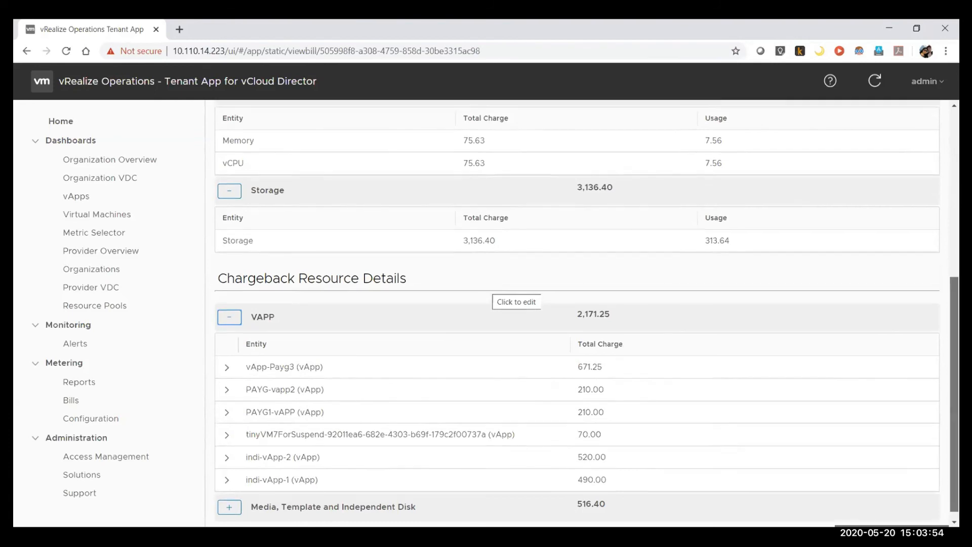
scroll(506, 294, "down", 3)
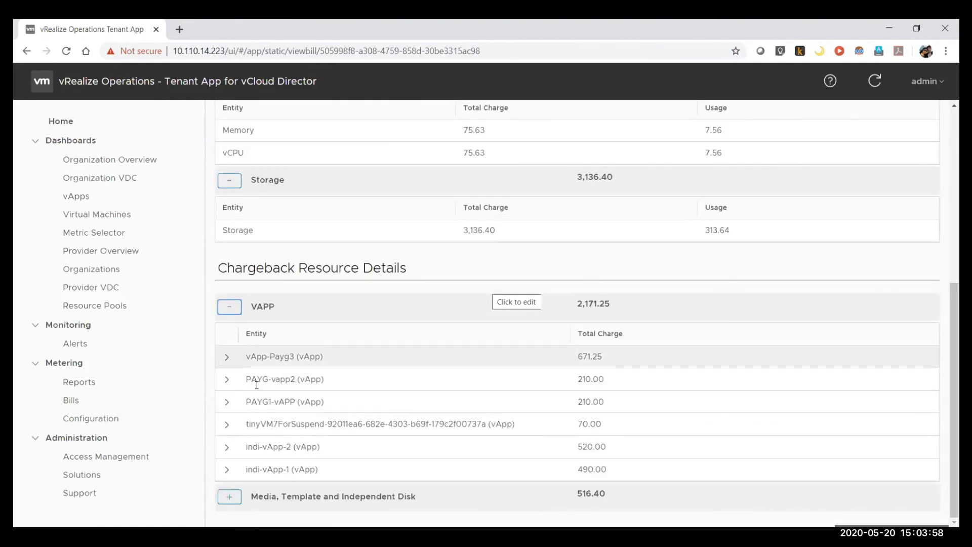
left_click(229, 499)
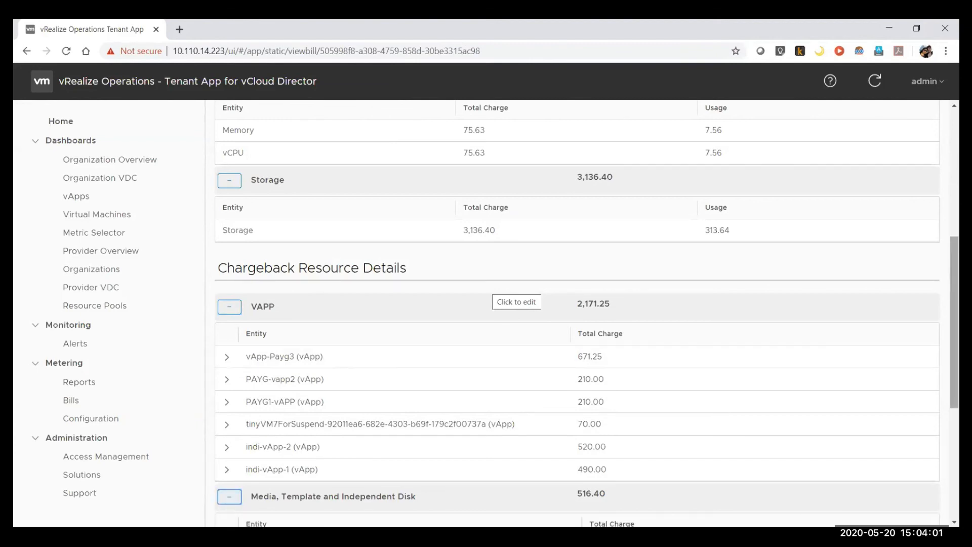
scroll(577, 314, "down", 5)
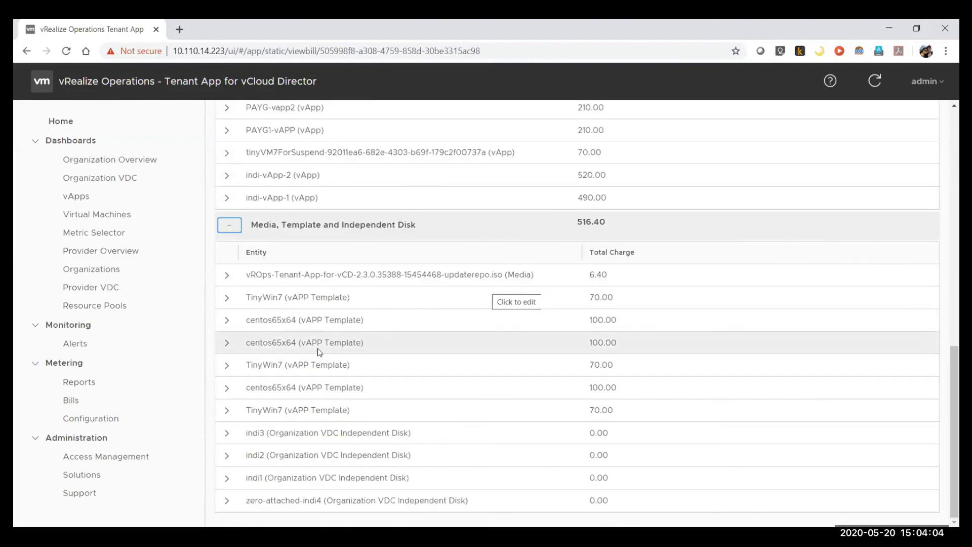
Step: Expand the vApp indi-vApp-2 and examine its charge items, including one-time costs, vmCreationWithinDay, sizing policy and metadata
left_click(227, 175)
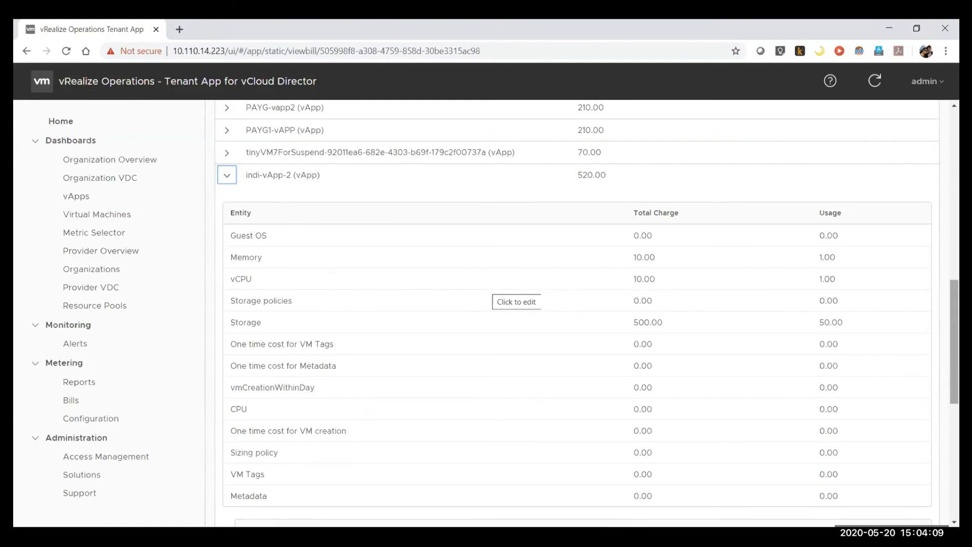
scroll(954, 342, "down", 2)
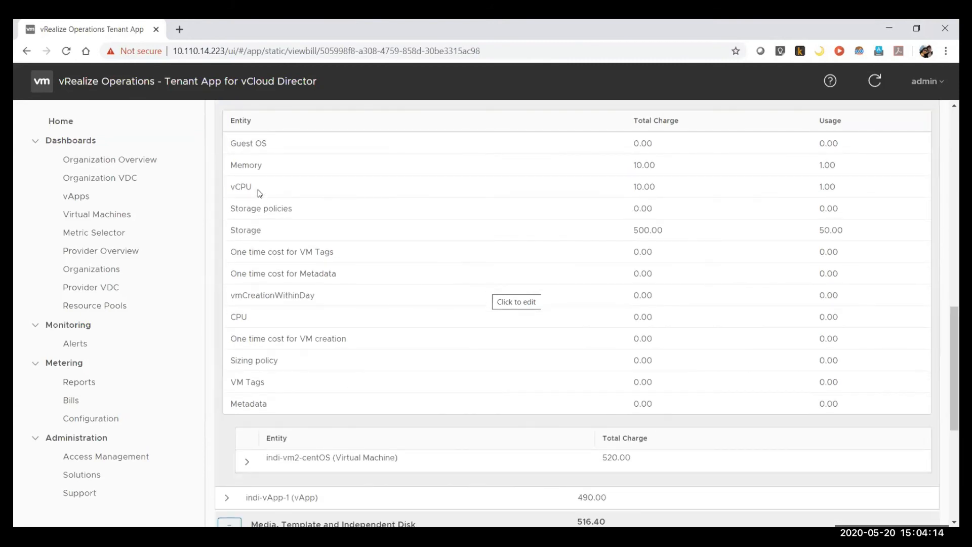
left_click_drag(272, 232, 300, 255)
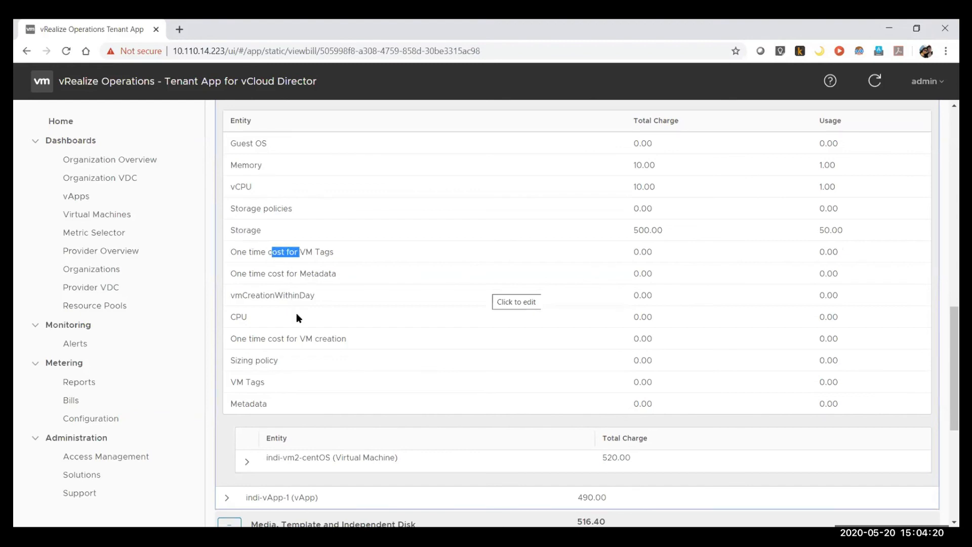
left_click_drag(310, 295, 244, 293)
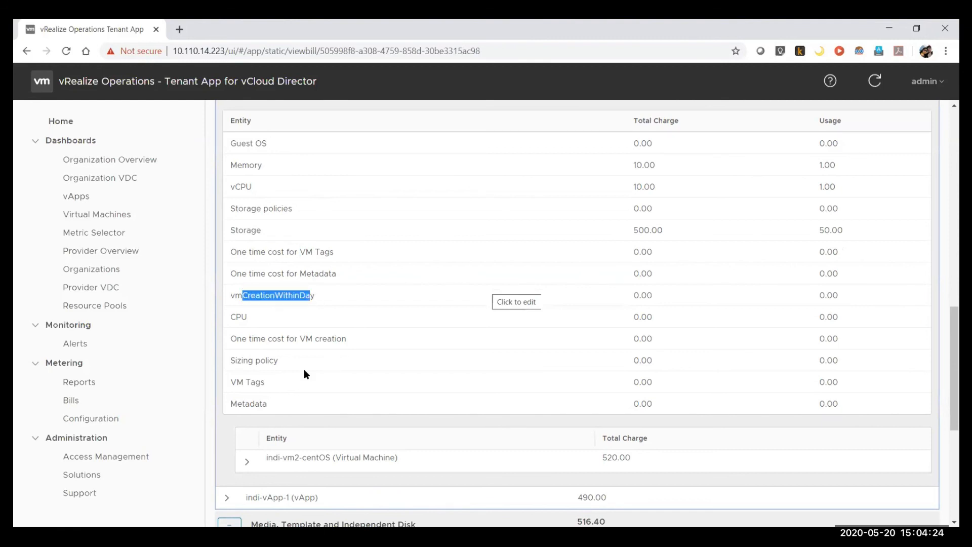
left_click_drag(283, 362, 244, 360)
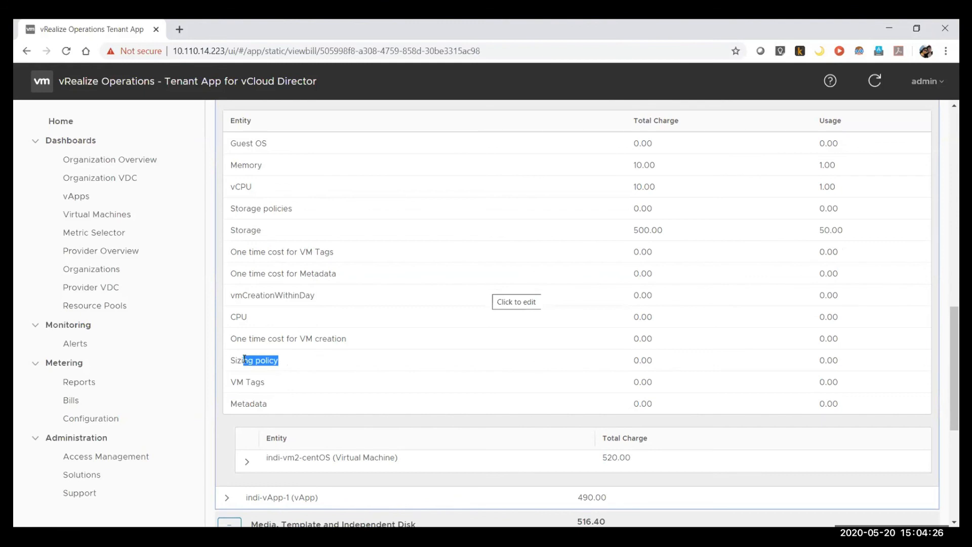
left_click_drag(274, 406, 235, 400)
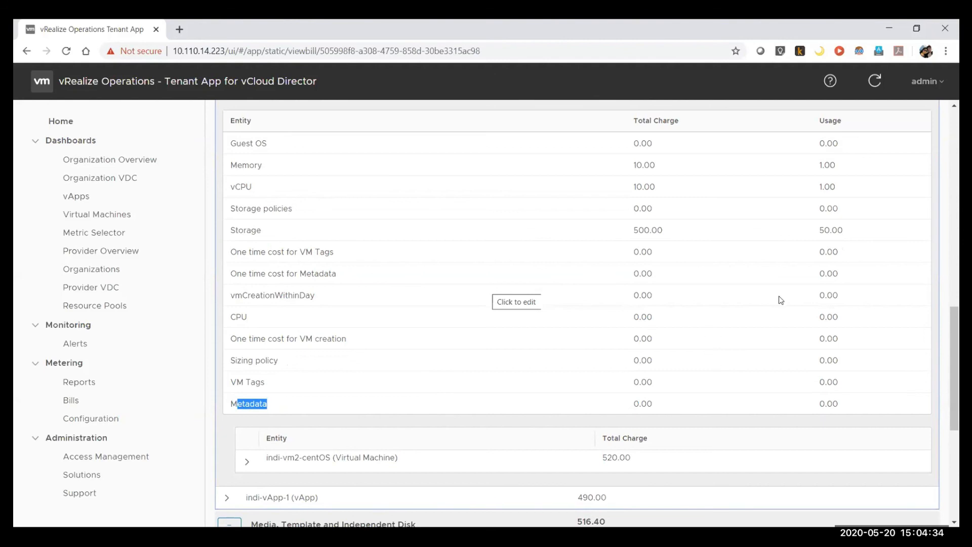
scroll(578, 314, "down", 3)
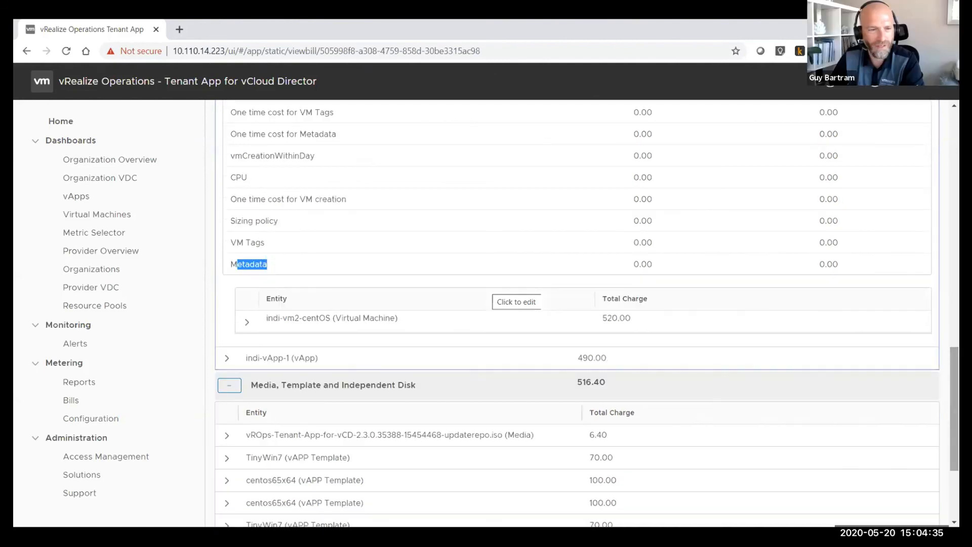